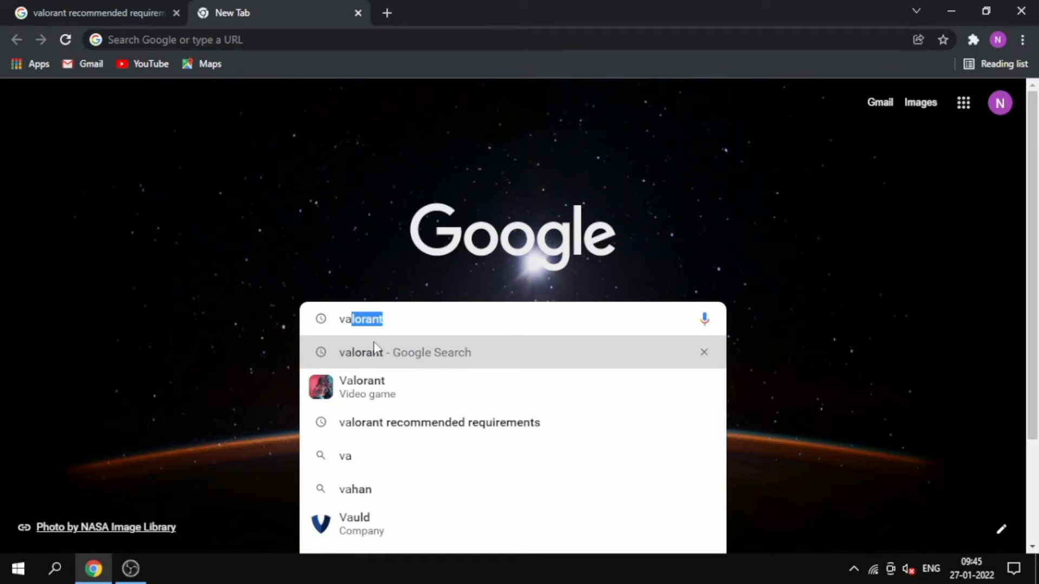
# Step: Search Google for Valorant and open the official playvalorant.com site
pyautogui.click(371, 395)
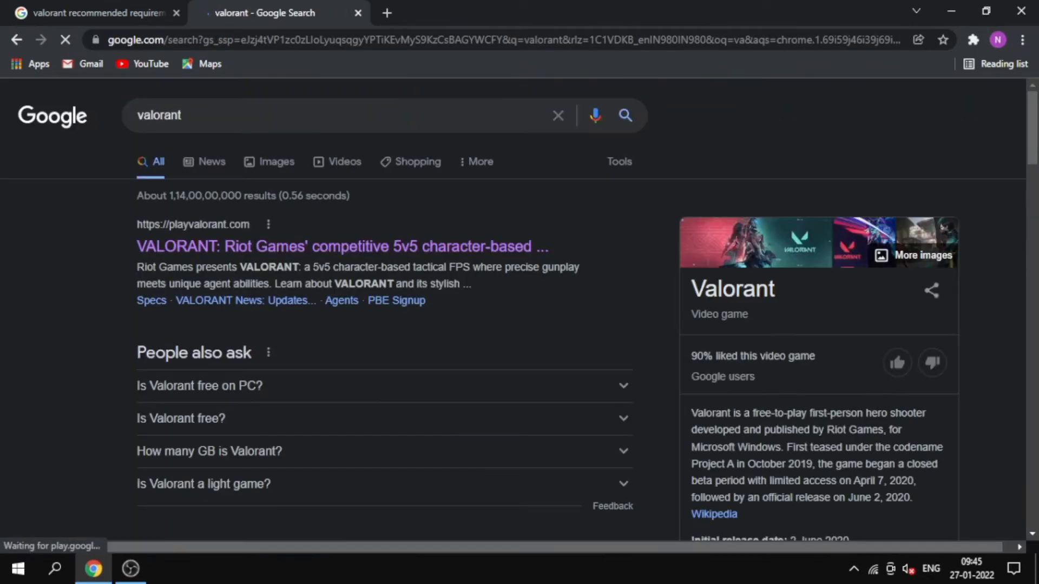
pyautogui.click(248, 258)
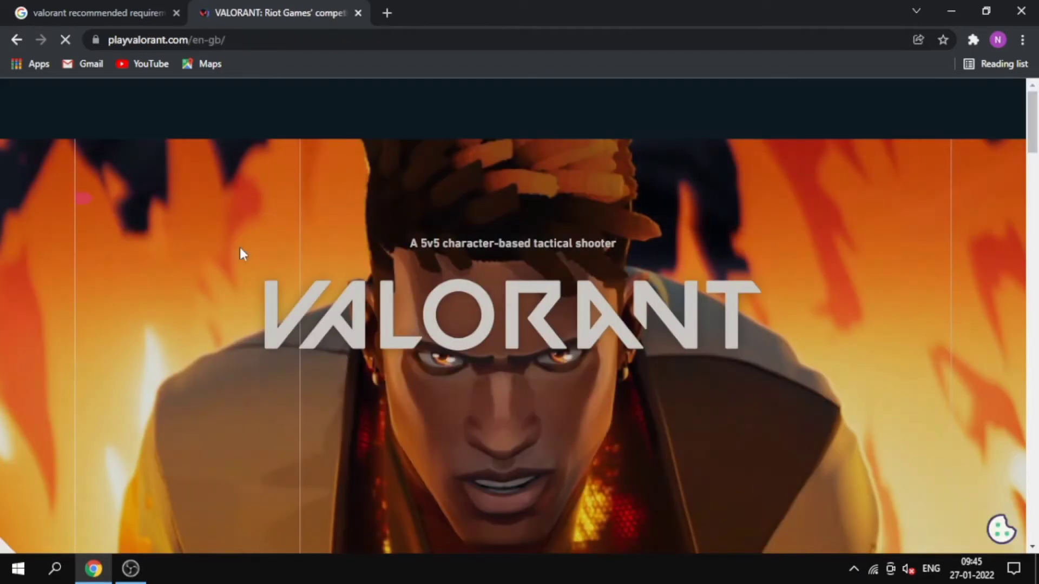
# Step: Start the Play Free setup on the VALORANT home page and choose to make a new Riot account
pyautogui.scroll(-8, 306, 256)
pyautogui.scroll(-6, 778, 238)
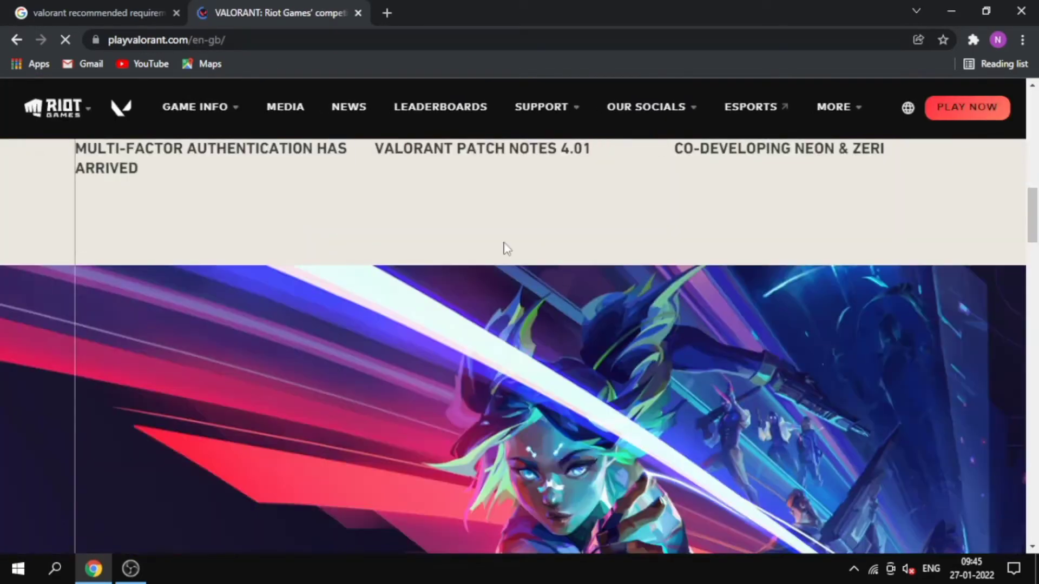
pyautogui.scroll(-20, 385, 290)
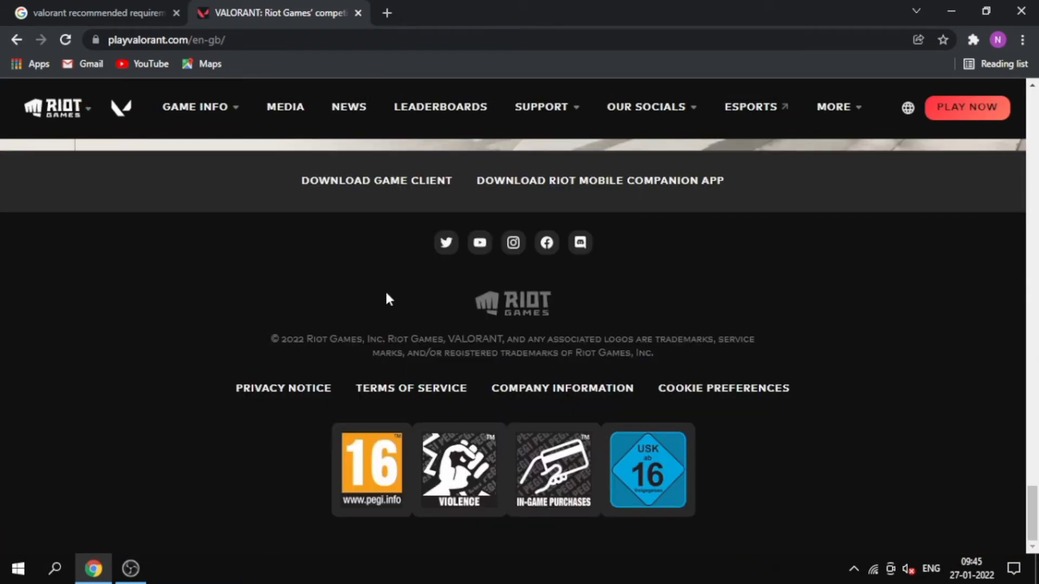
pyautogui.scroll(5, 385, 293)
pyautogui.scroll(-5, 385, 290)
pyautogui.scroll(5, 373, 277)
pyautogui.scroll(15, 371, 276)
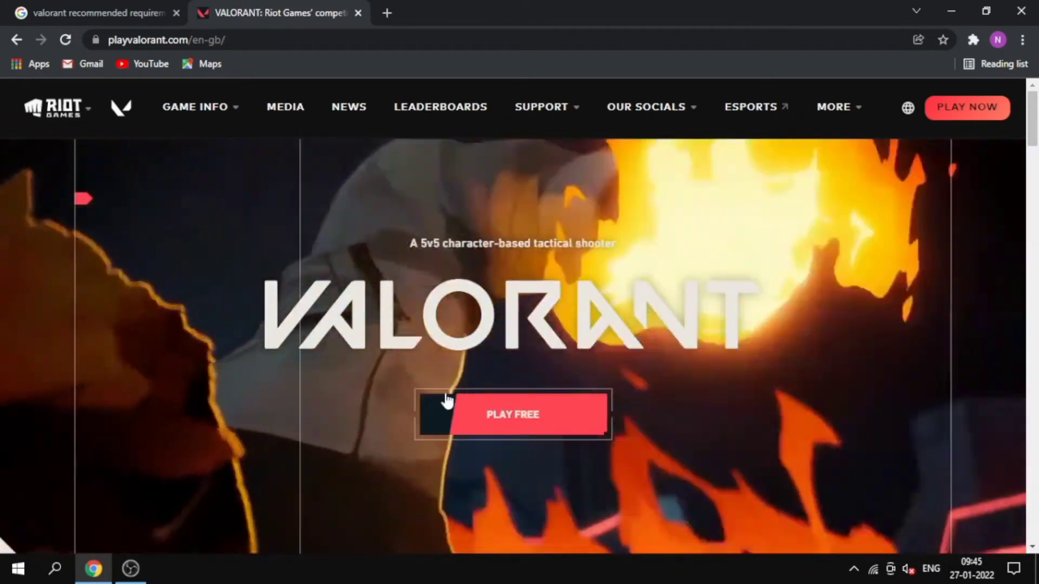
pyautogui.click(447, 401)
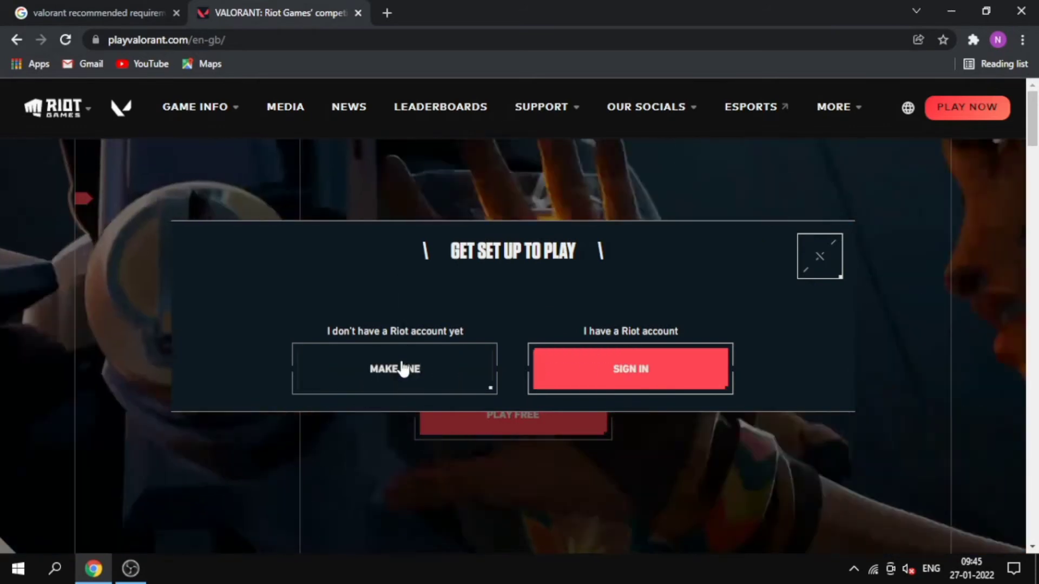
pyautogui.click(401, 368)
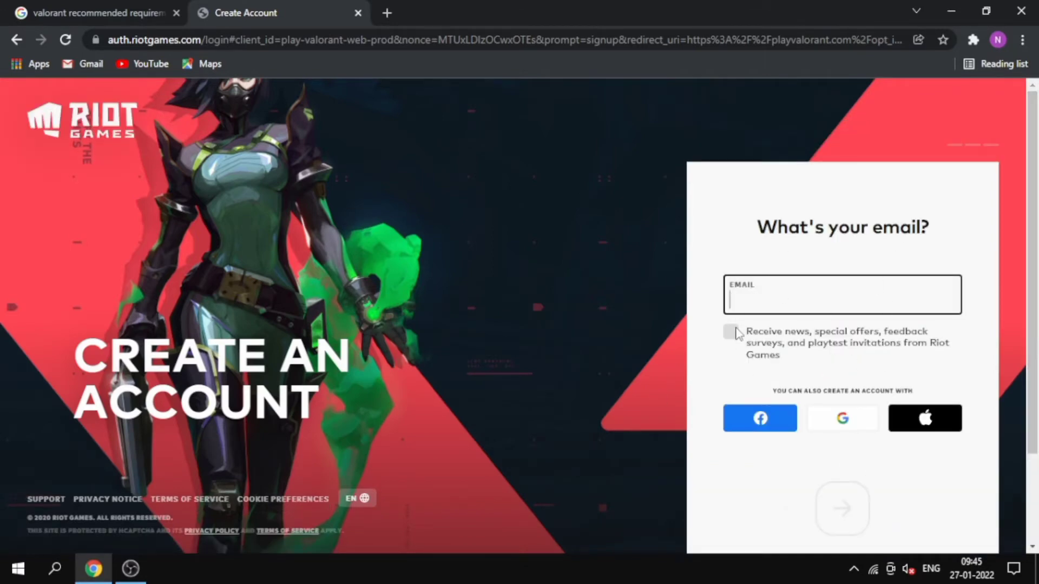
pyautogui.click(732, 332)
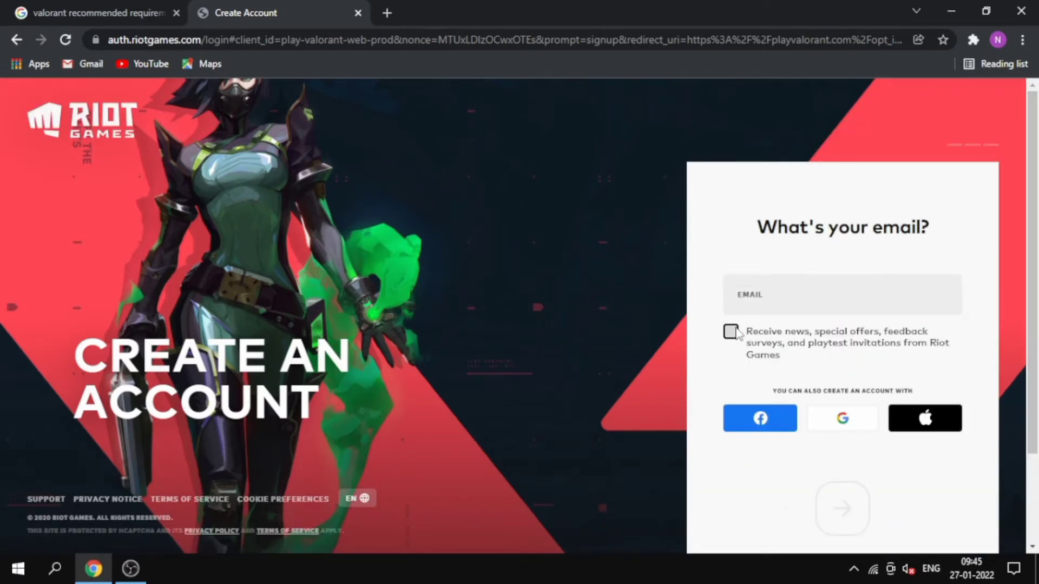
pyautogui.scroll(-1, 737, 331)
pyautogui.click(730, 256)
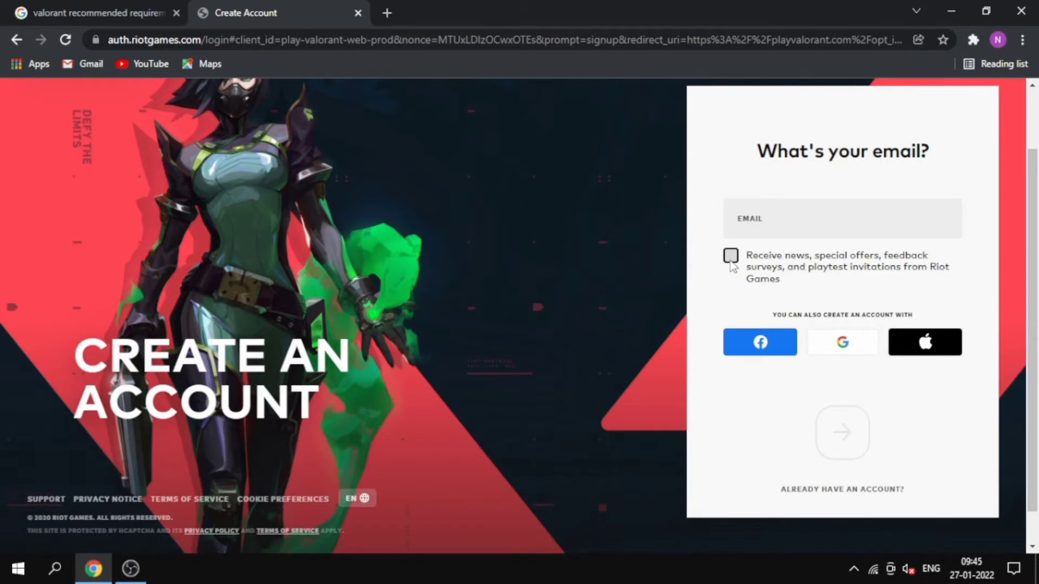
pyautogui.scroll(1, 786, 244)
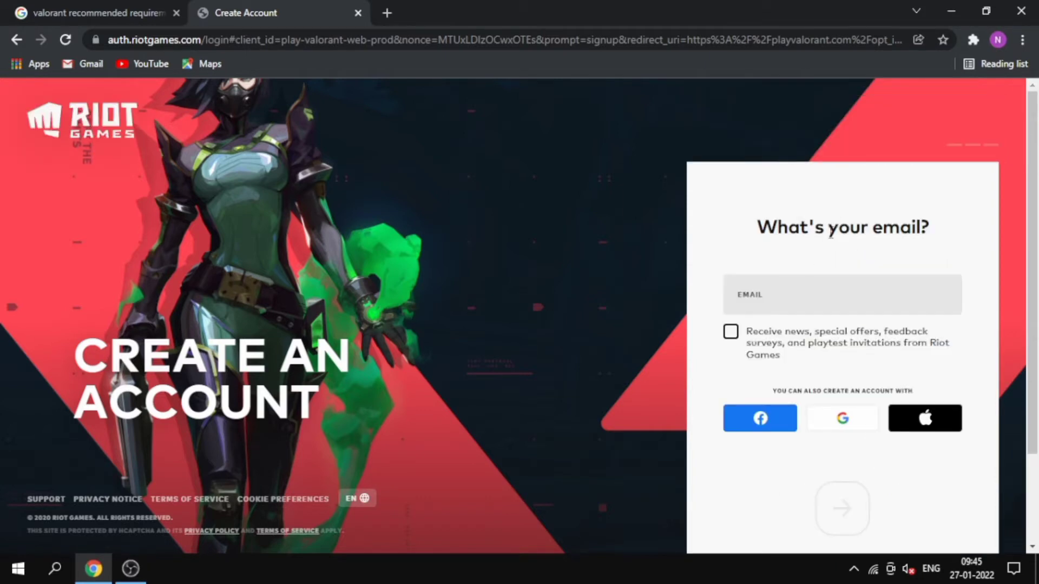
pyautogui.click(131, 568)
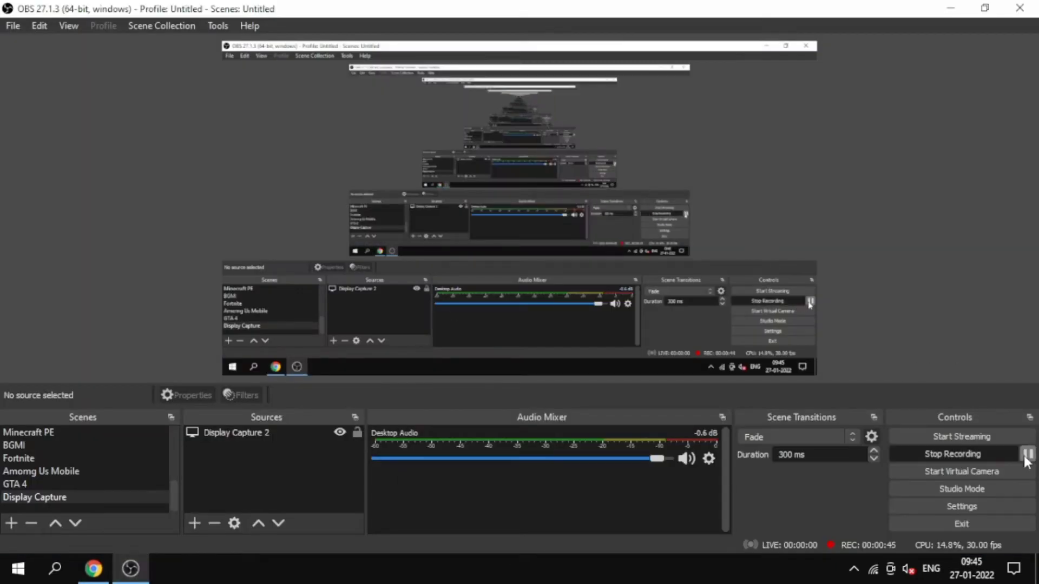
pyautogui.click(93, 568)
# Step: Download the VALORANT installer from the game's download page
pyautogui.scroll(-2, 301, 285)
pyautogui.scroll(3, 524, 258)
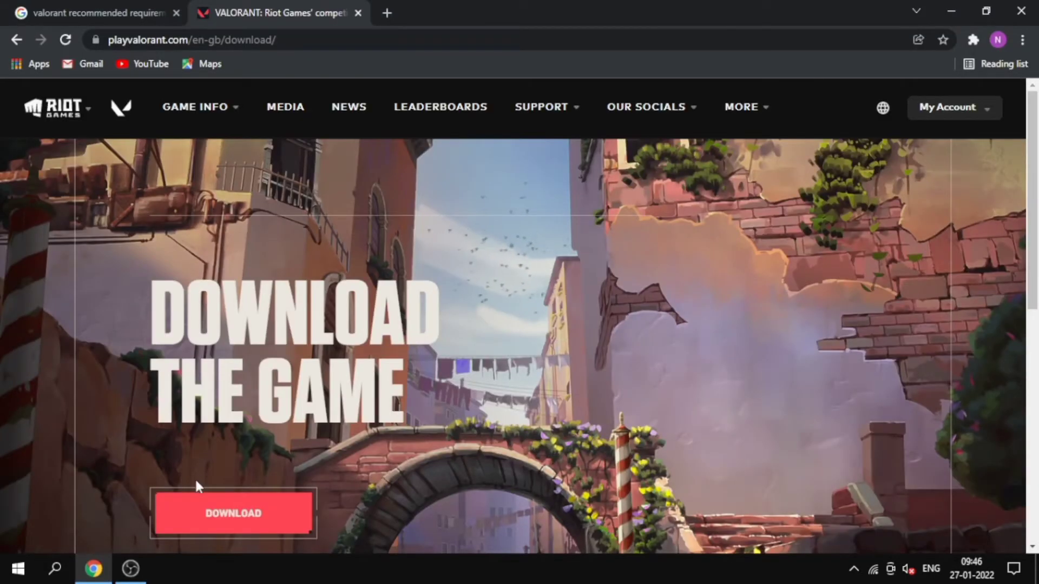
pyautogui.click(199, 504)
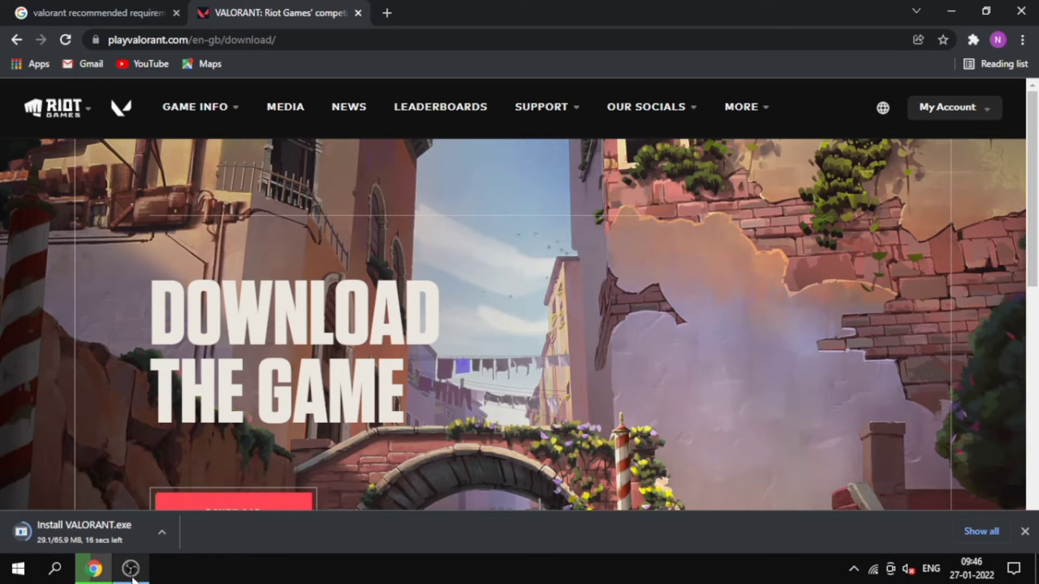
pyautogui.moveTo(132, 579)
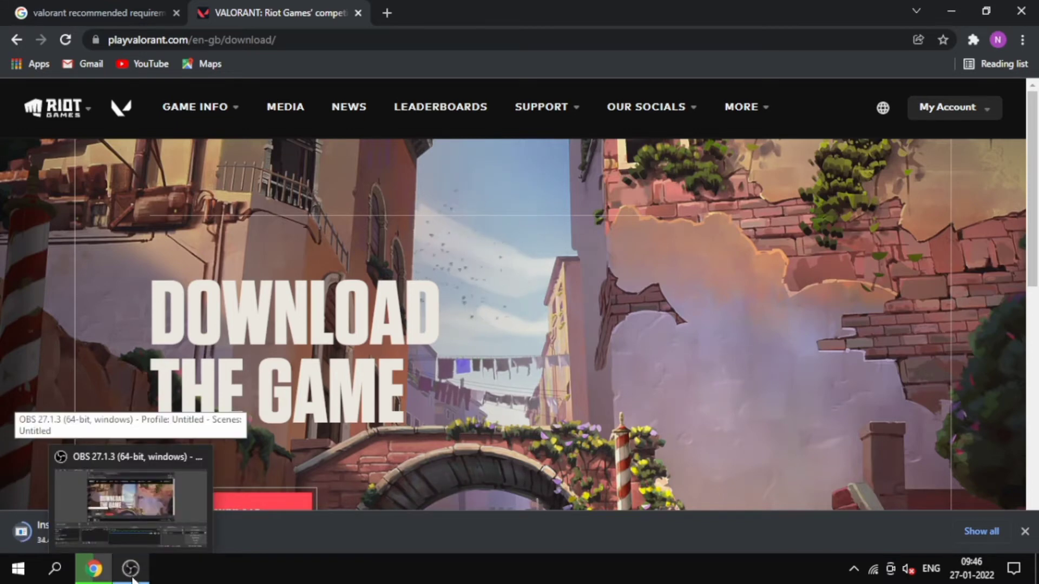
pyautogui.click(133, 579)
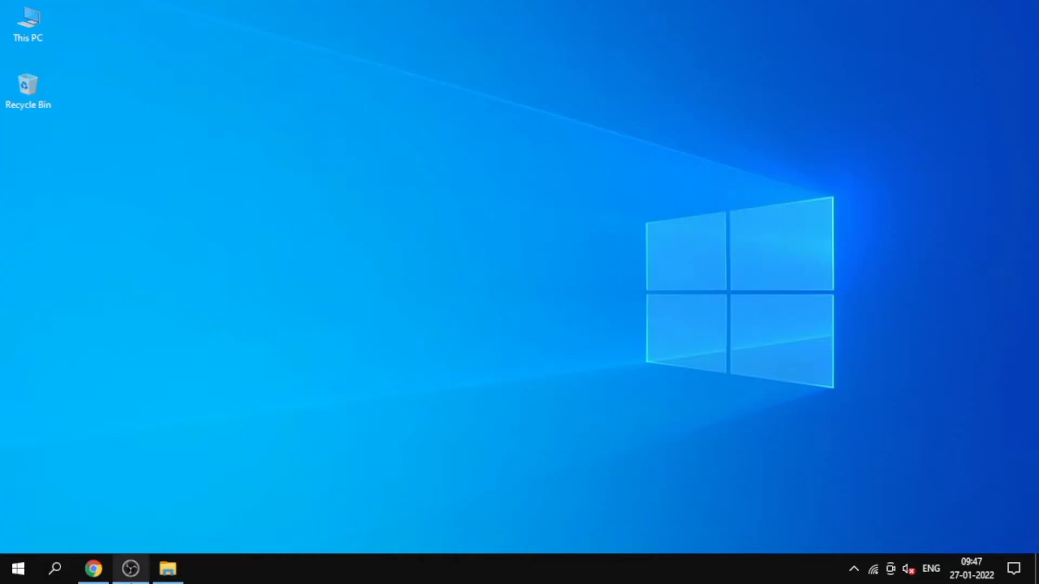
pyautogui.moveTo(131, 581)
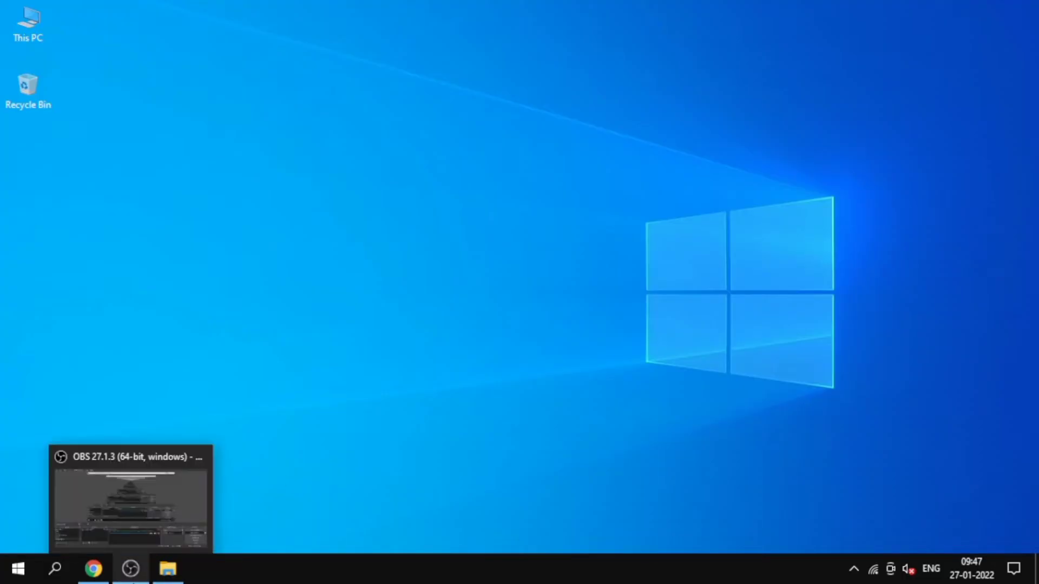
# Step: Run Install VALORANT from the Downloads folder and open the installer's advanced install path selection
pyautogui.click(167, 569)
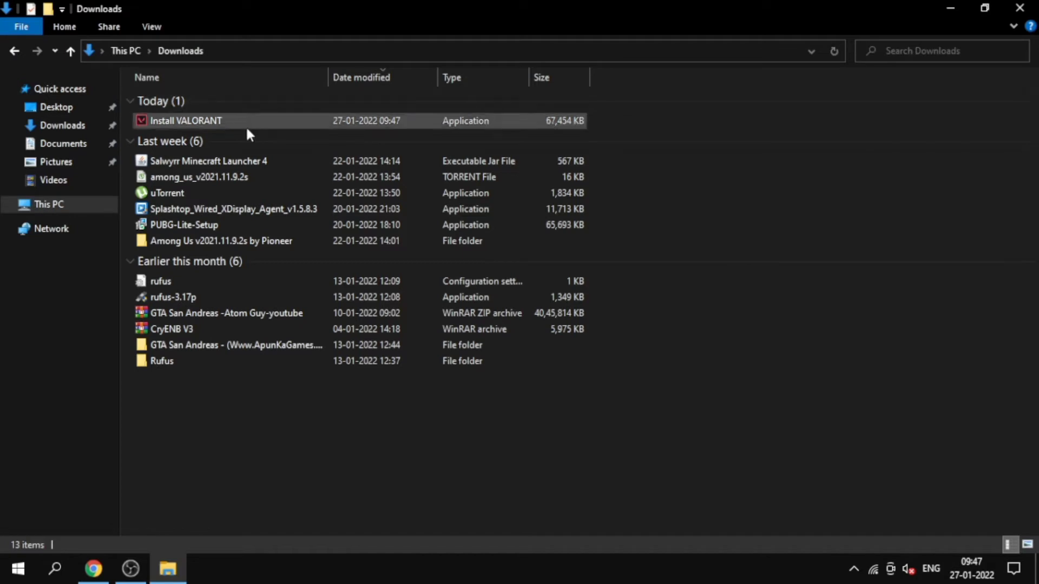
pyautogui.click(221, 133)
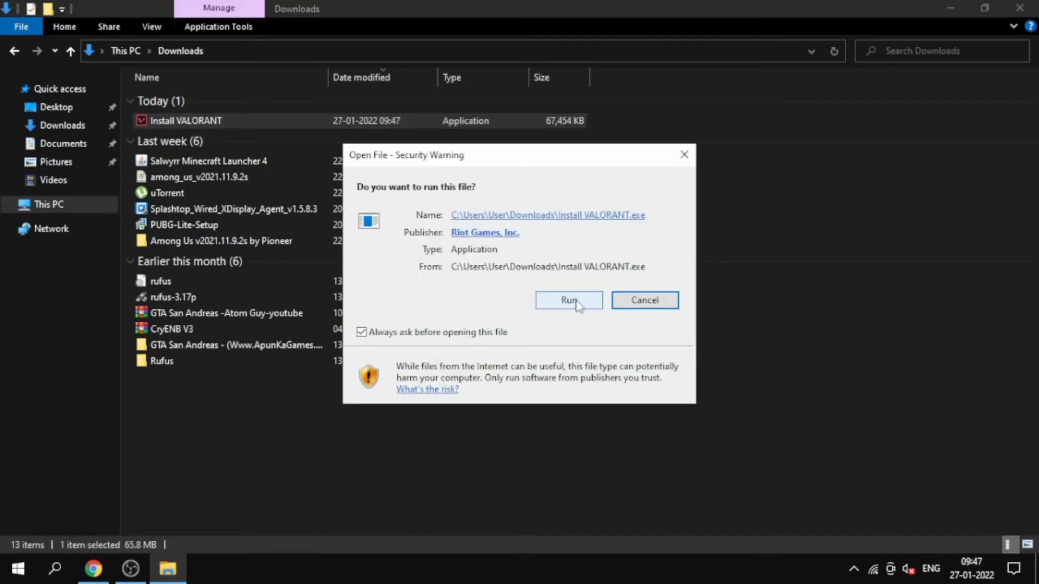
pyautogui.click(576, 301)
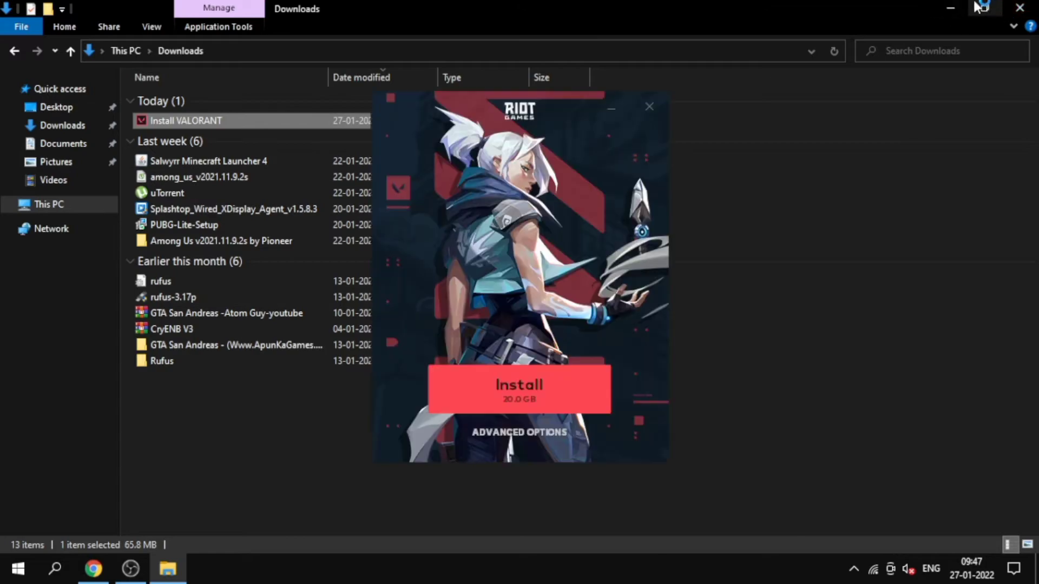
pyautogui.click(948, 7)
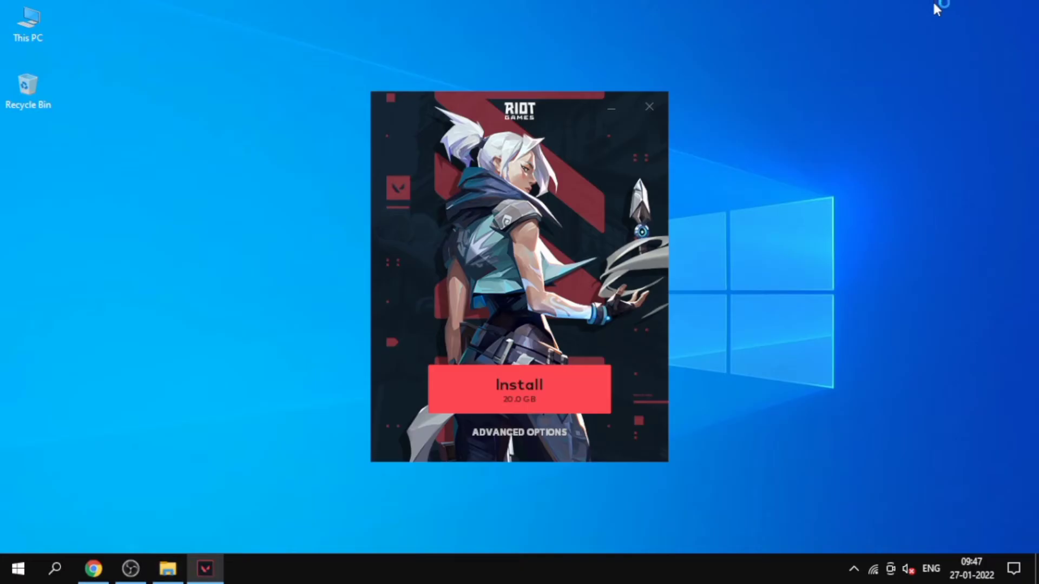
pyautogui.click(527, 431)
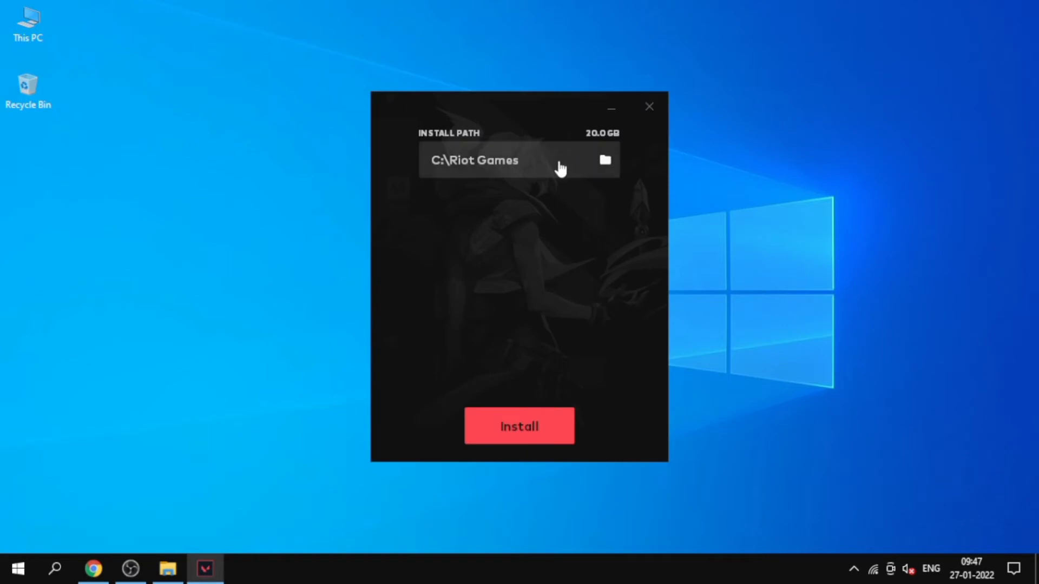
pyautogui.click(588, 178)
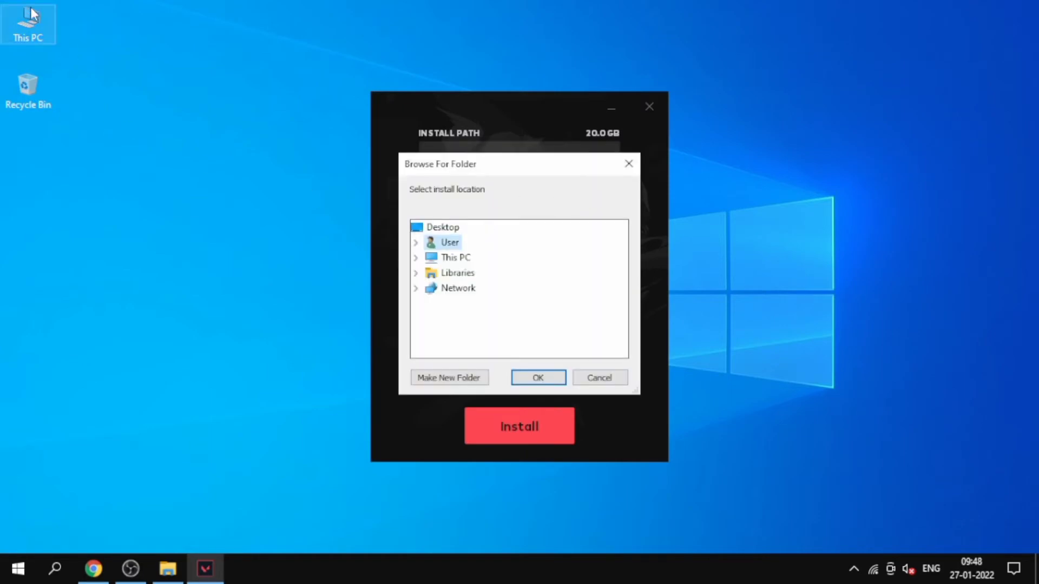
# Step: Create a new folder named Valorant inside the Games folder on New Volume (D:)
pyautogui.doubleClick(29, 19)
pyautogui.click(349, 225)
pyautogui.doubleClick(349, 225)
pyautogui.doubleClick(232, 139)
pyautogui.rightClick(195, 411)
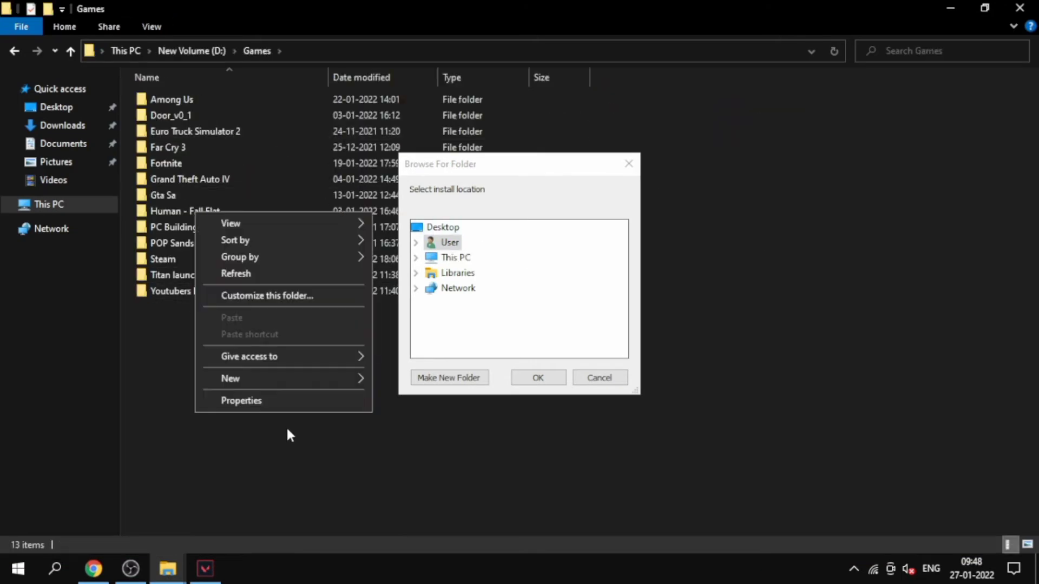
pyautogui.moveTo(281, 376)
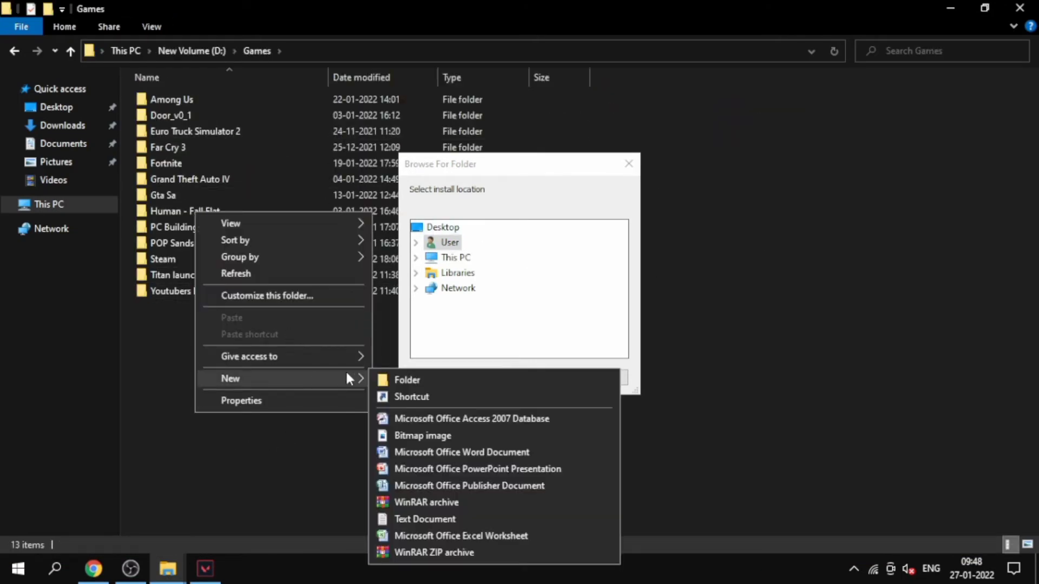
pyautogui.click(385, 378)
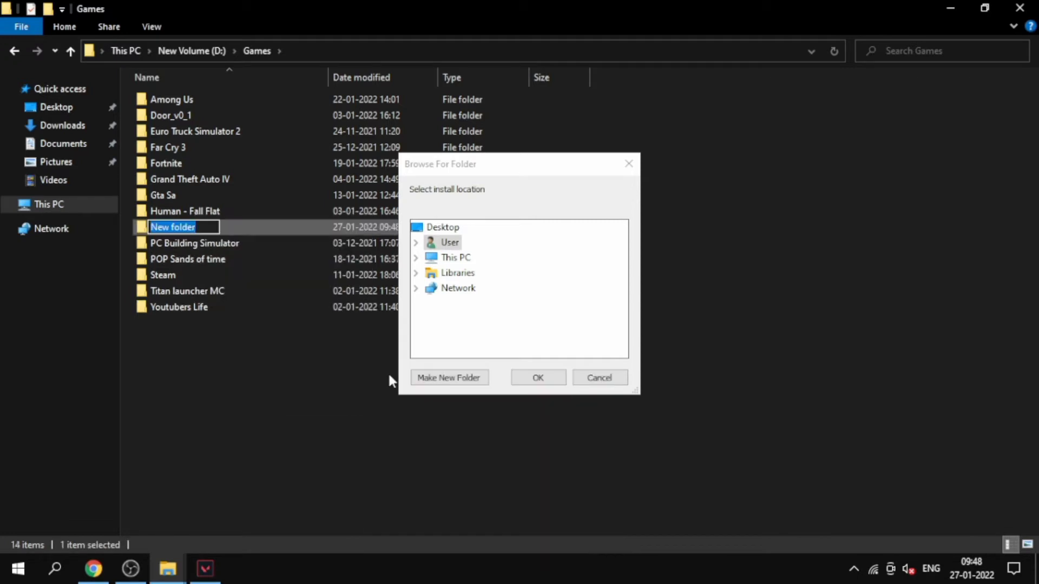
pyautogui.write('Valorant')
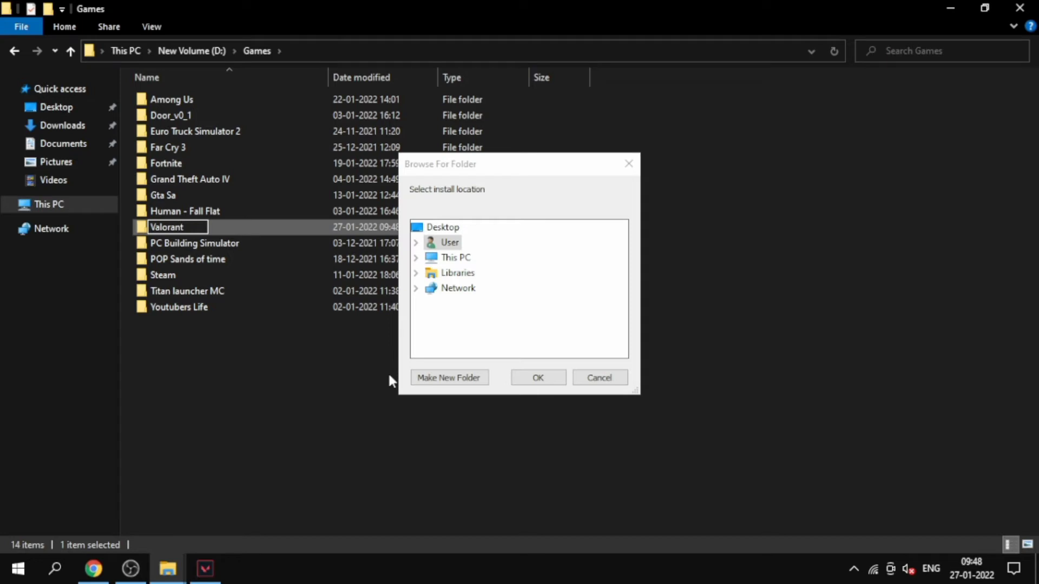
pyautogui.press('Return')
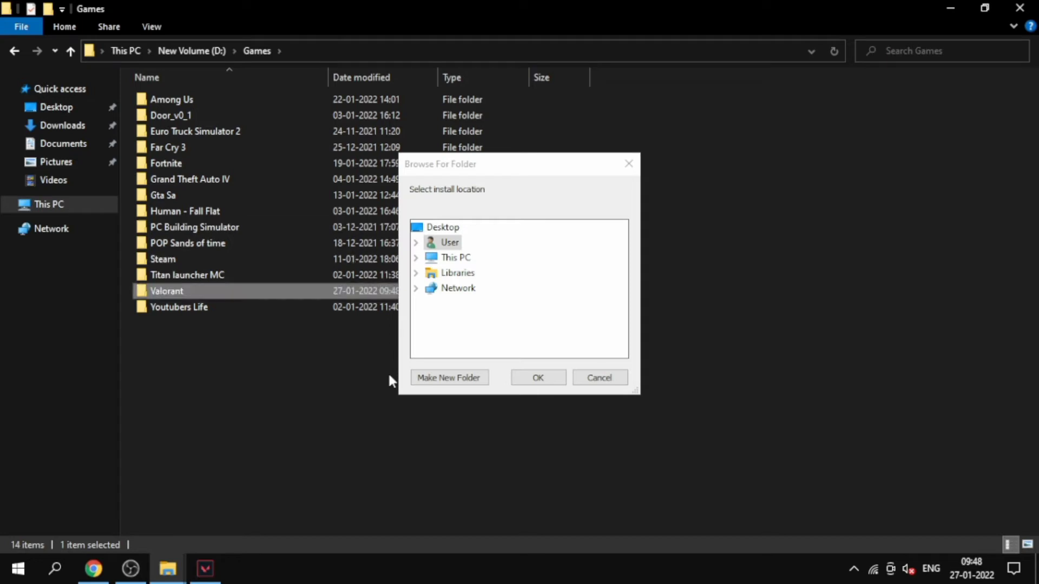
pyautogui.click(1020, 7)
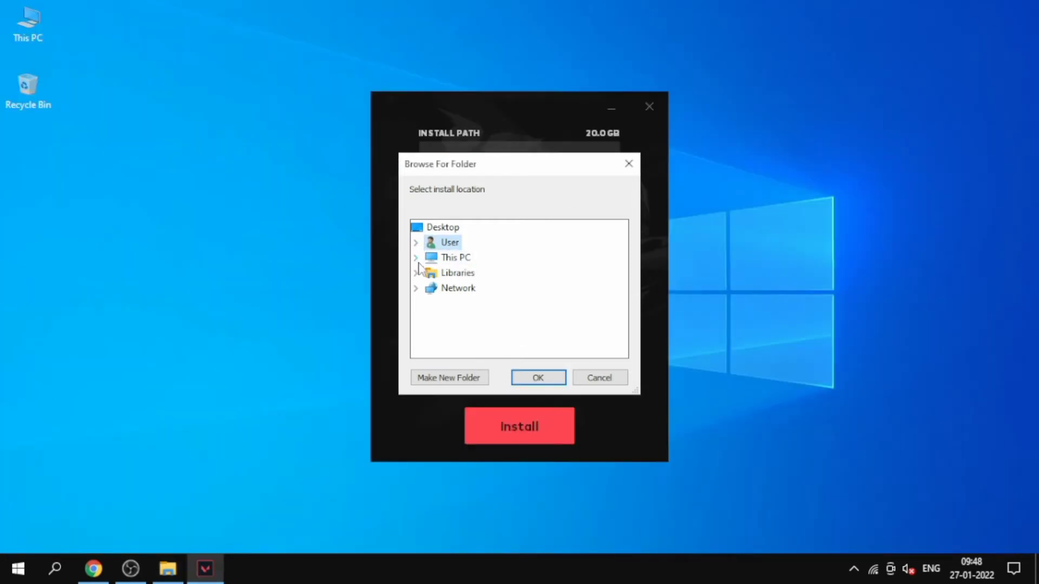
# Step: Choose D:\Games\Valorant as the install location and start the installation
pyautogui.doubleClick(459, 257)
pyautogui.scroll(-2, 457, 303)
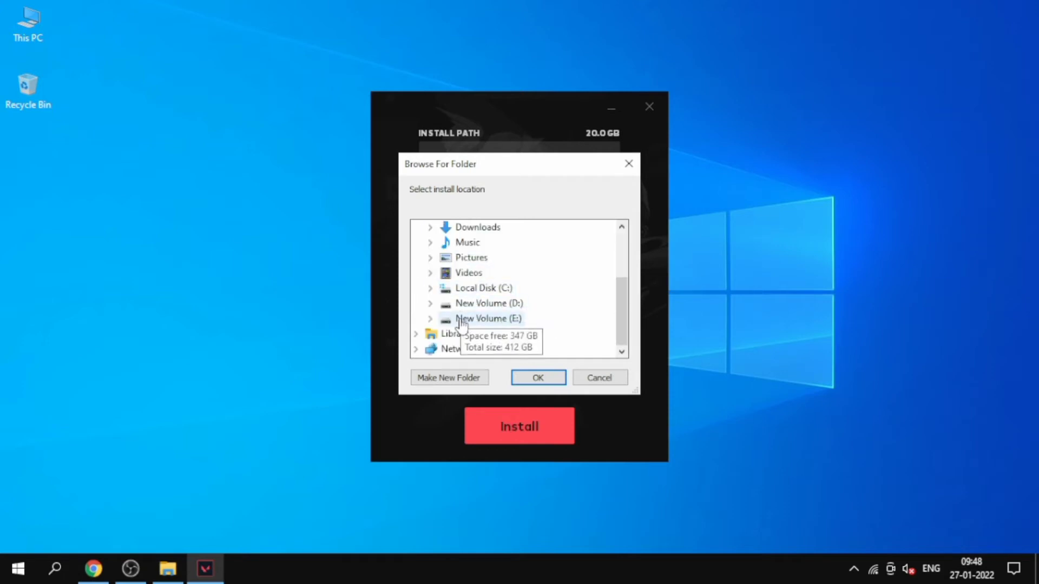
pyautogui.click(430, 303)
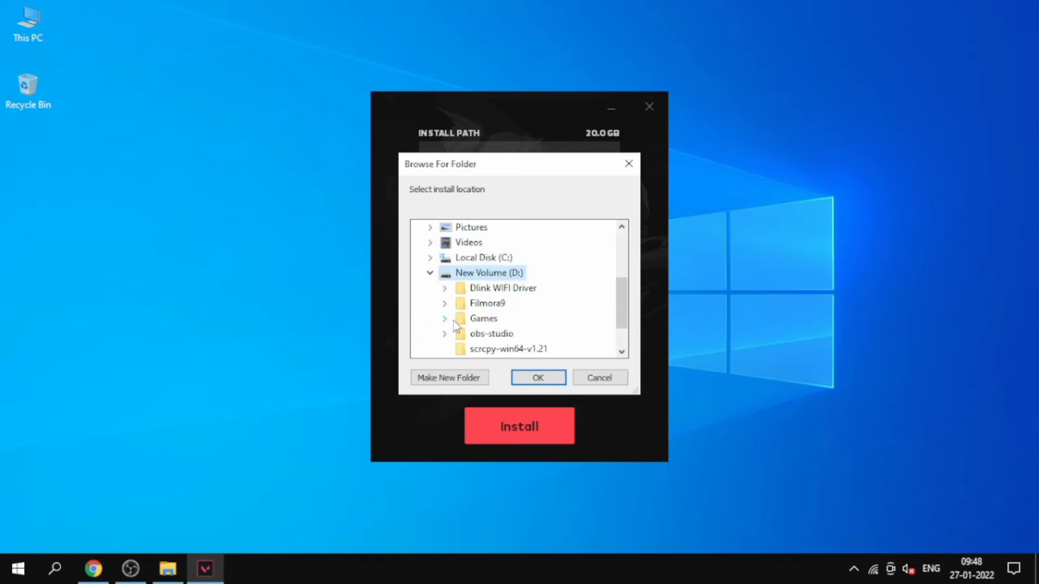
pyautogui.click(444, 318)
pyautogui.scroll(-3, 454, 322)
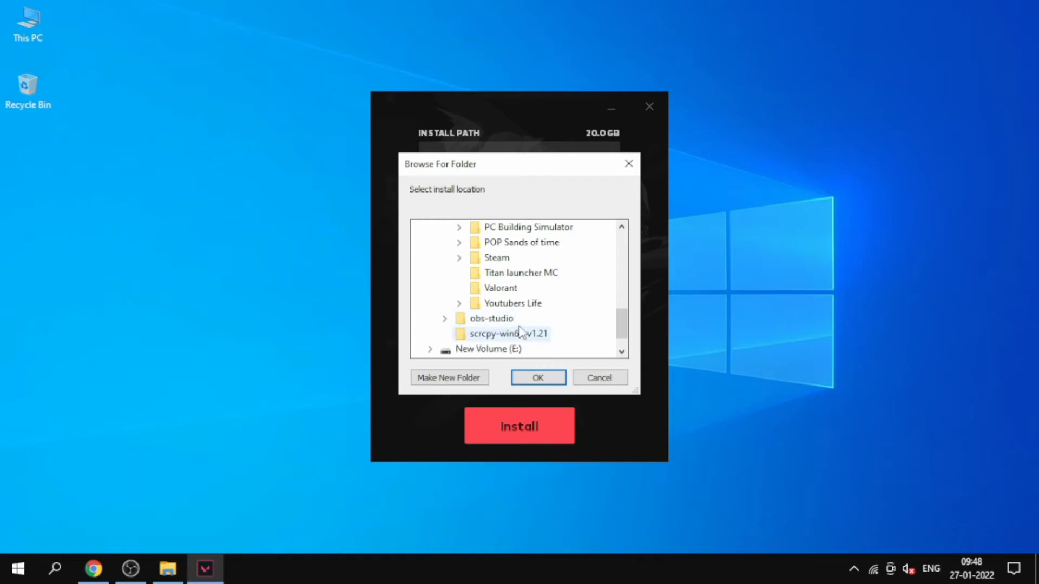
pyautogui.click(495, 291)
pyautogui.click(537, 377)
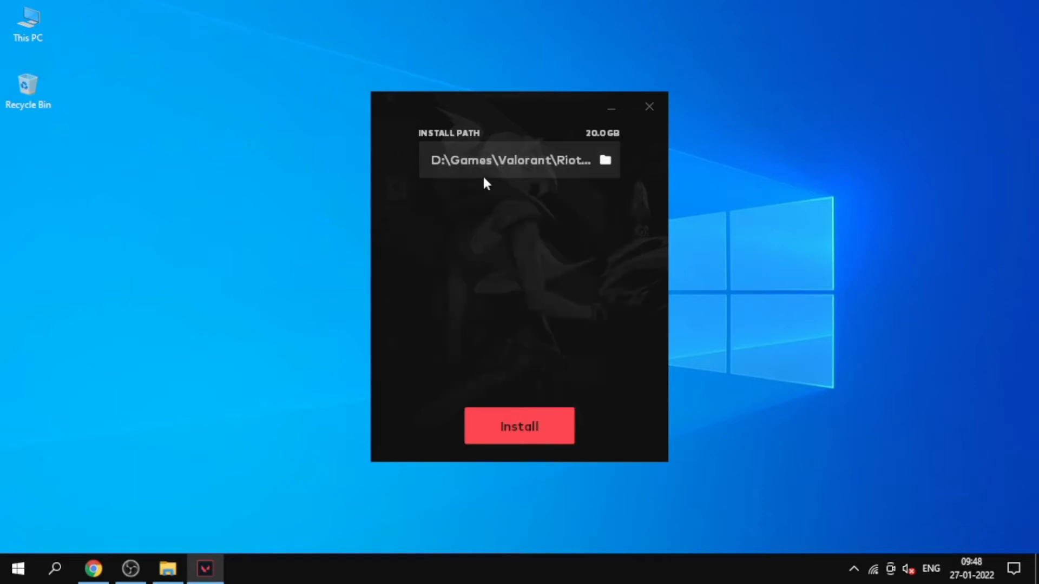
pyautogui.click(535, 426)
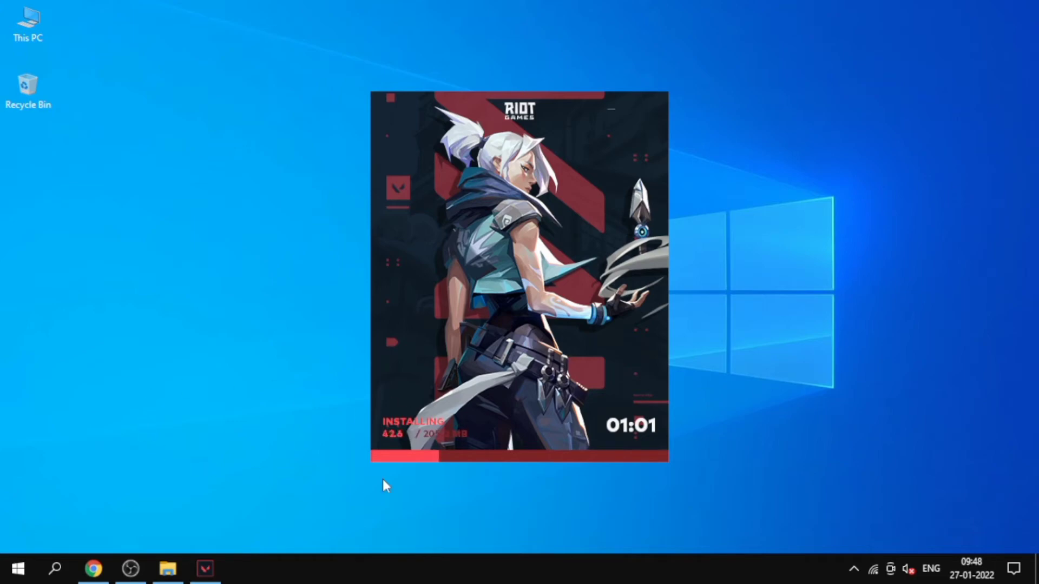
pyautogui.click(131, 568)
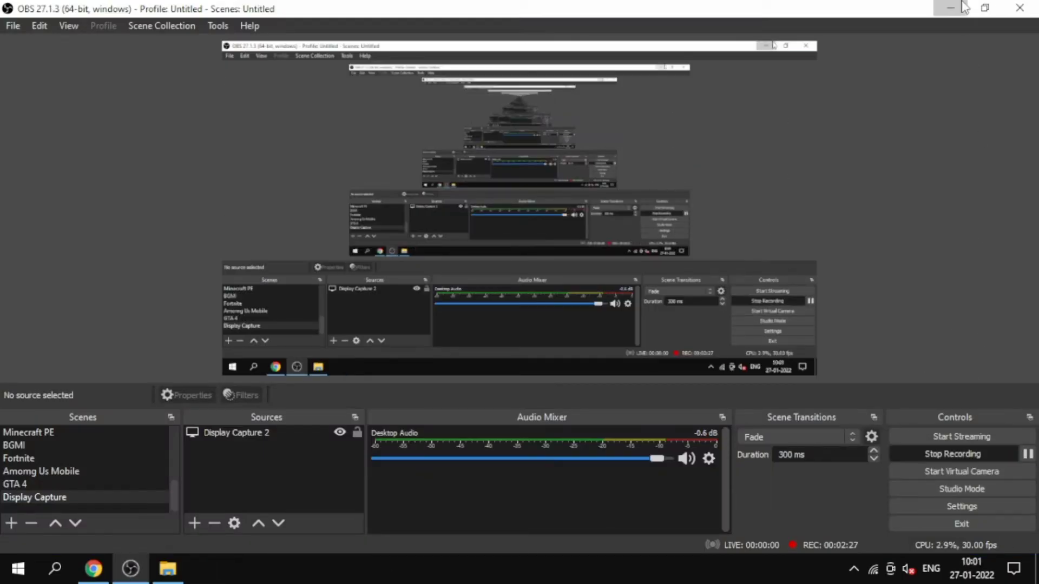
pyautogui.click(950, 8)
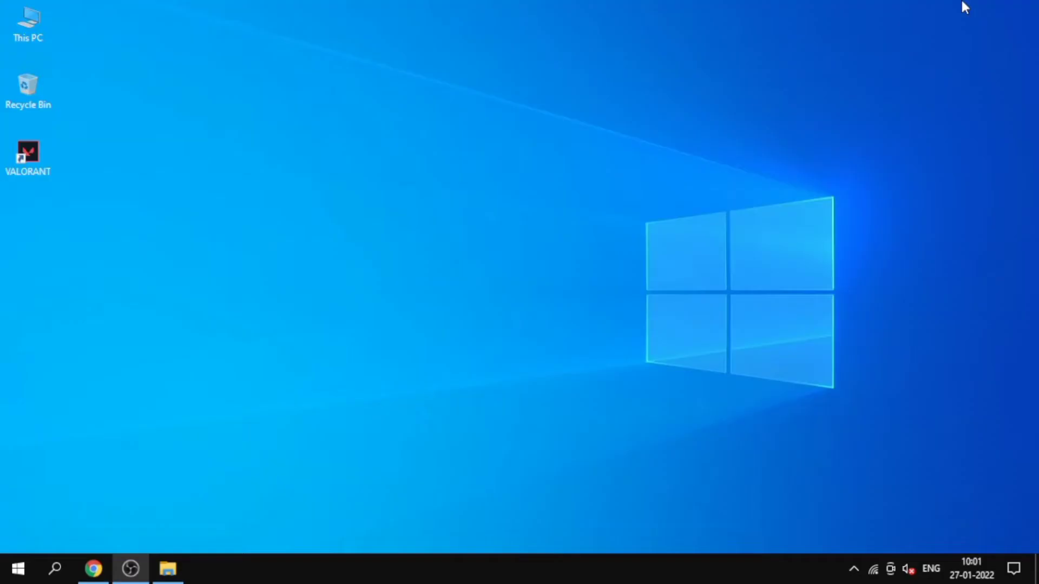
pyautogui.rightClick(272, 101)
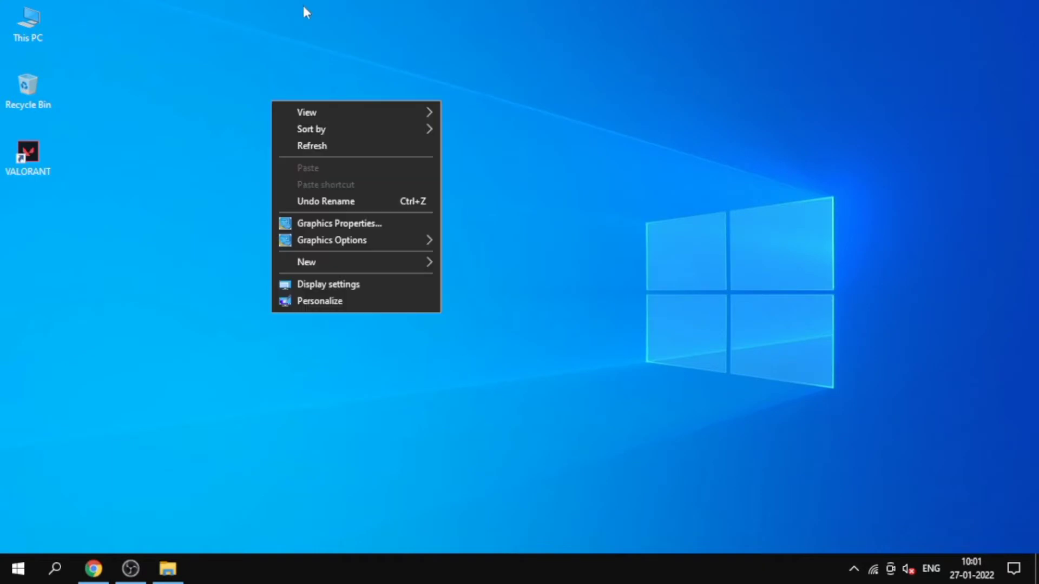
pyautogui.click(313, 148)
pyautogui.rightClick(313, 146)
pyautogui.click(363, 194)
pyautogui.rightClick(363, 196)
pyautogui.click(419, 241)
# Step: Open the Windows power options that offer Sleep, Shut down and Restart
pyautogui.click(11, 567)
pyautogui.click(9, 570)
pyautogui.click(8, 568)
pyautogui.click(16, 535)
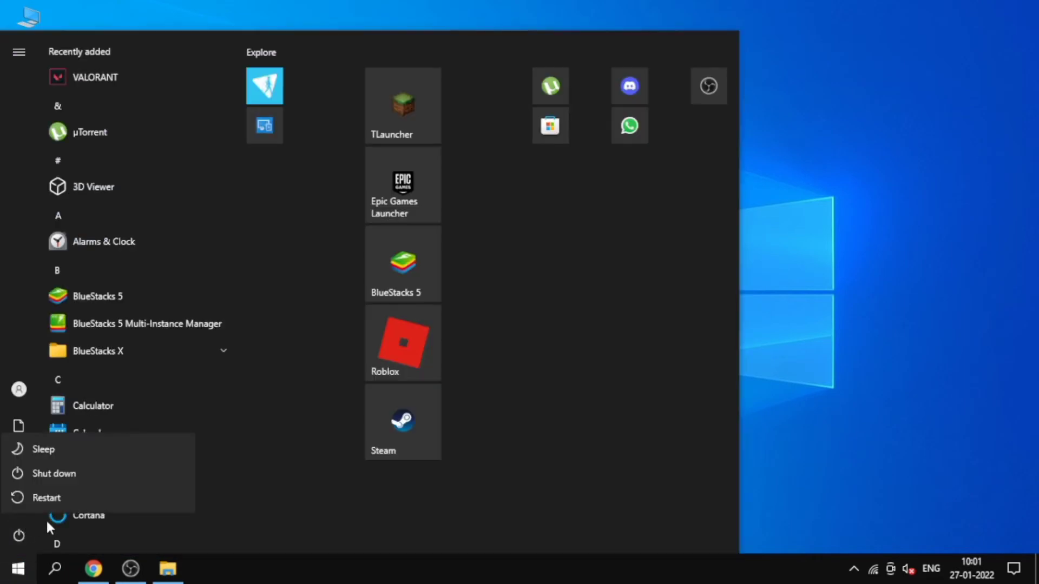
# Step: Close the open File Explorer and Chrome windows
pyautogui.click(136, 562)
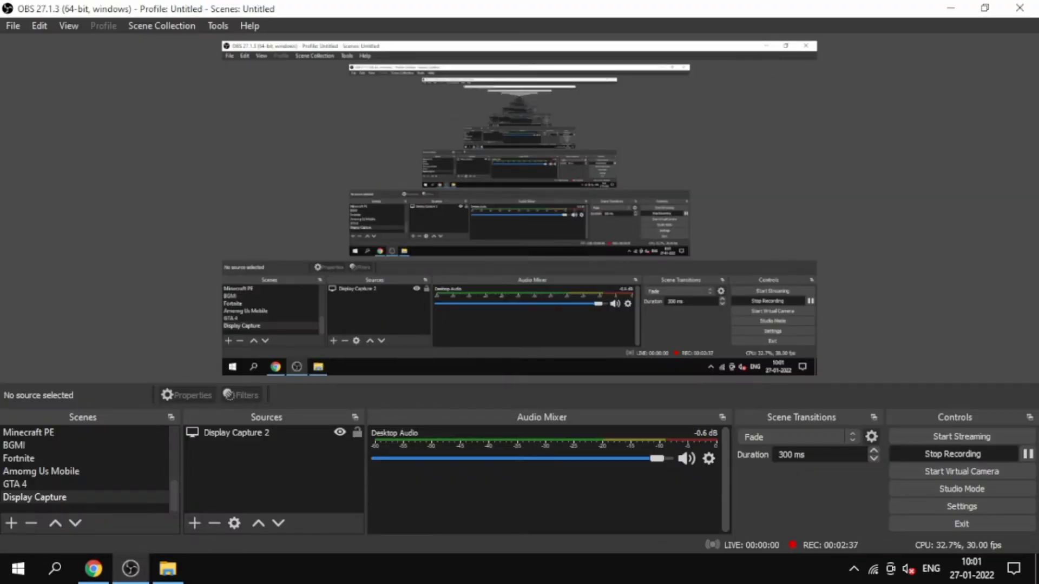
pyautogui.moveTo(168, 568)
pyautogui.click(237, 453)
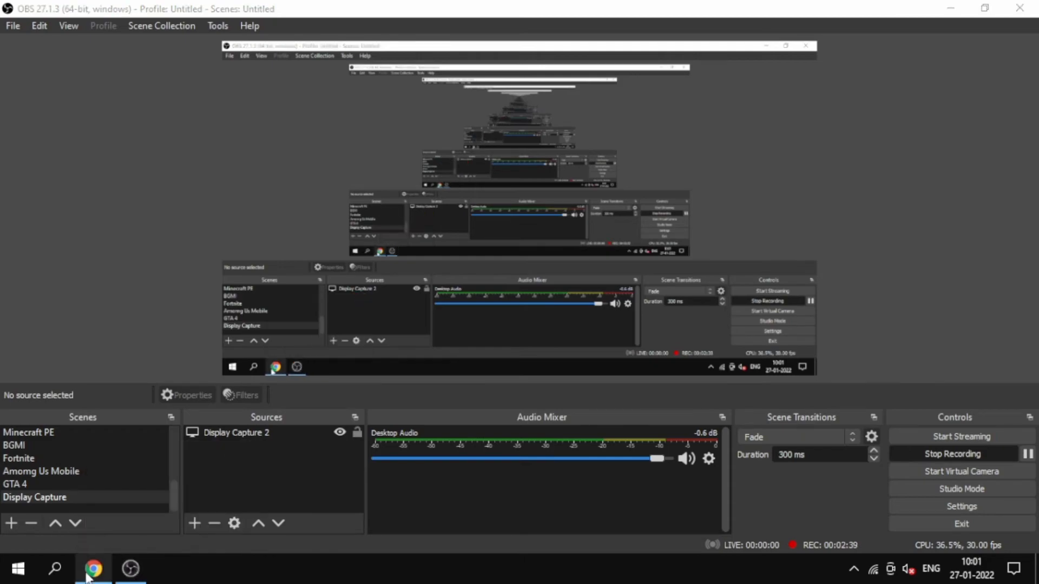
pyautogui.moveTo(94, 568)
pyautogui.click(147, 450)
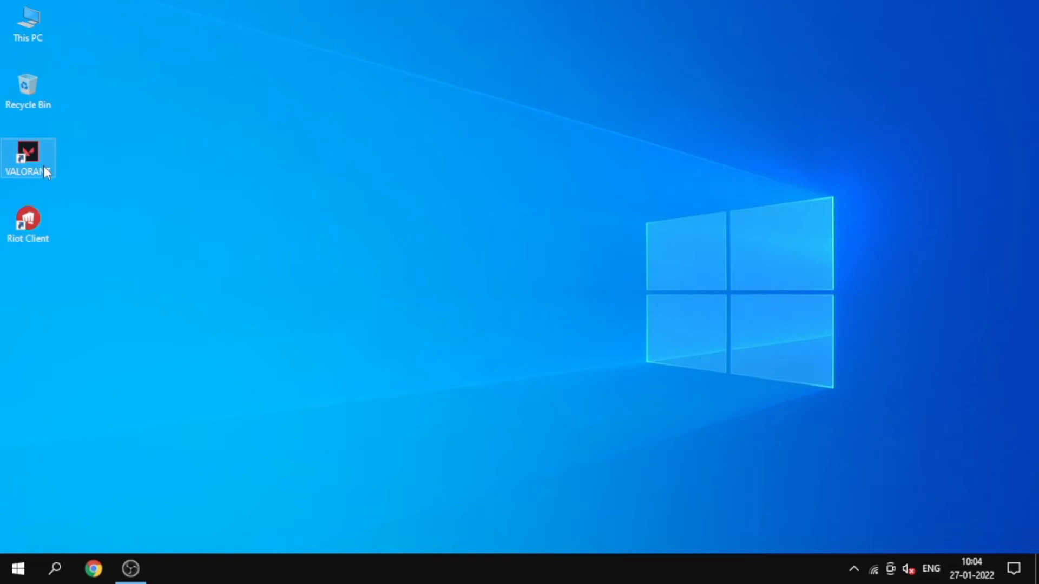
# Step: Launch Riot Client from the desktop and minimize its sign-in window
pyautogui.doubleClick(36, 242)
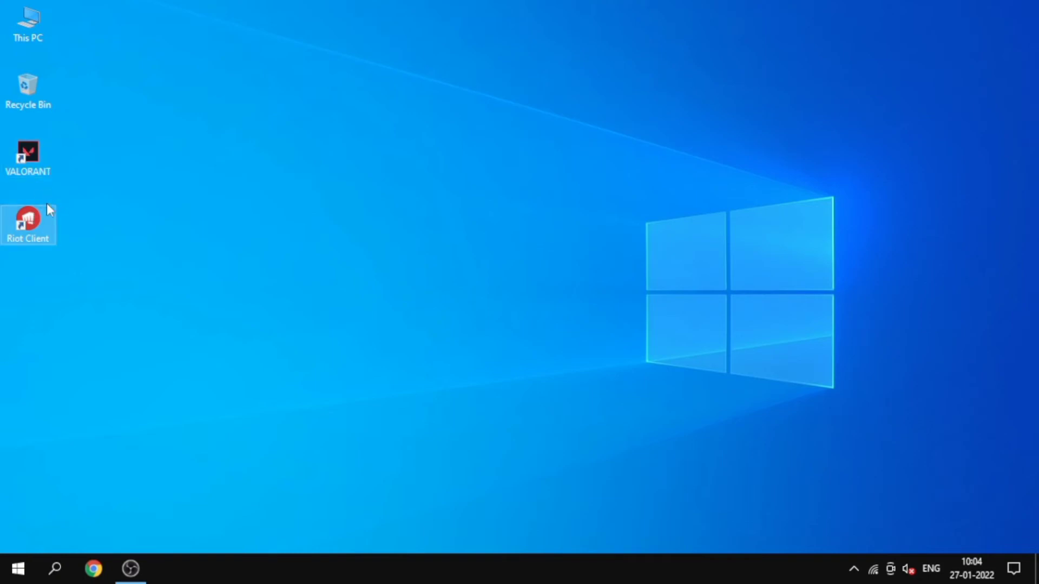
pyautogui.click(131, 568)
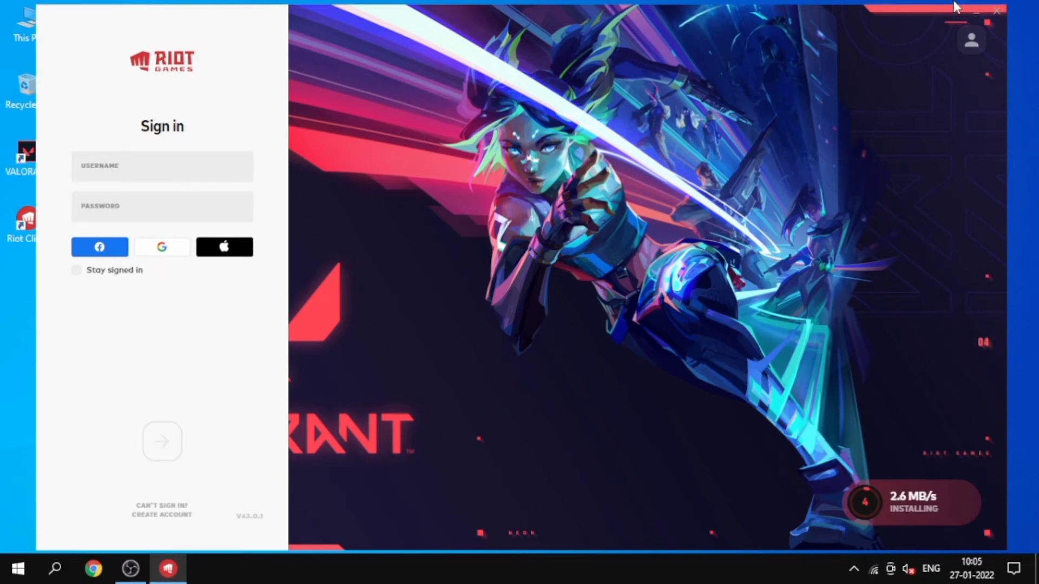
pyautogui.click(976, 10)
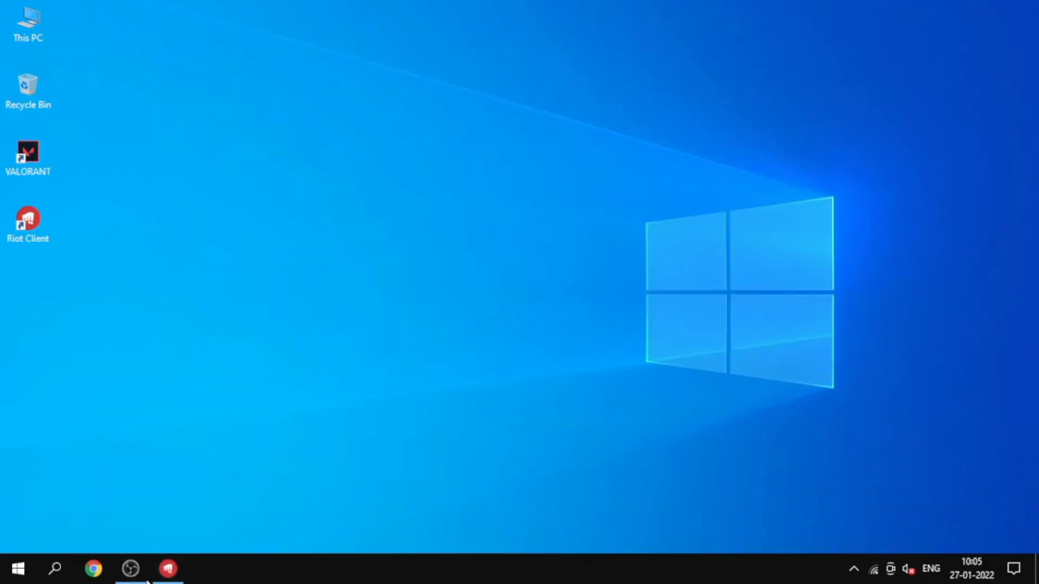
pyautogui.click(130, 568)
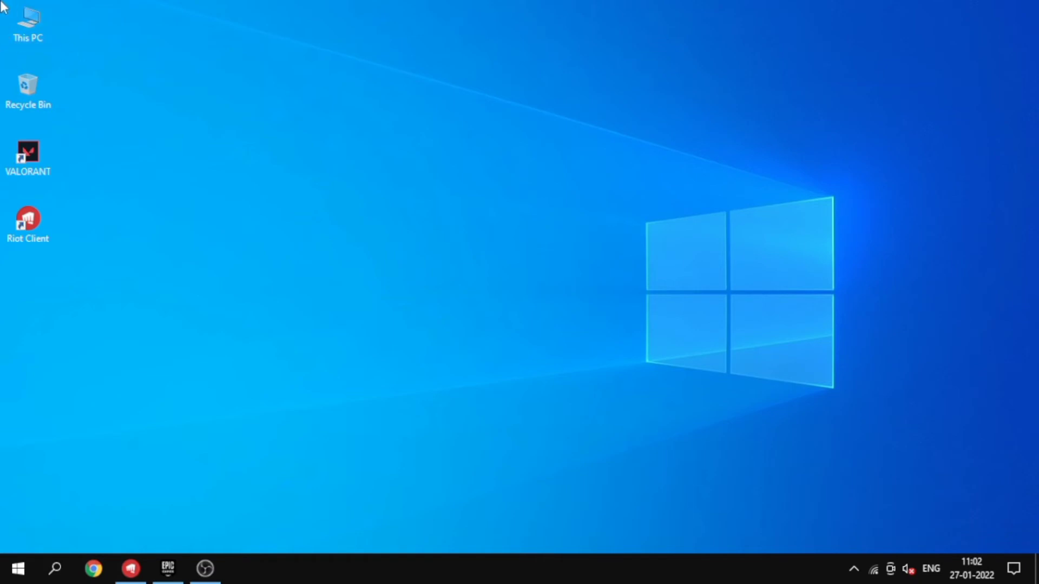
# Step: Switch to the Epic Games Launcher, search the store for "valo" and look over the VALORANT page
pyautogui.click(168, 567)
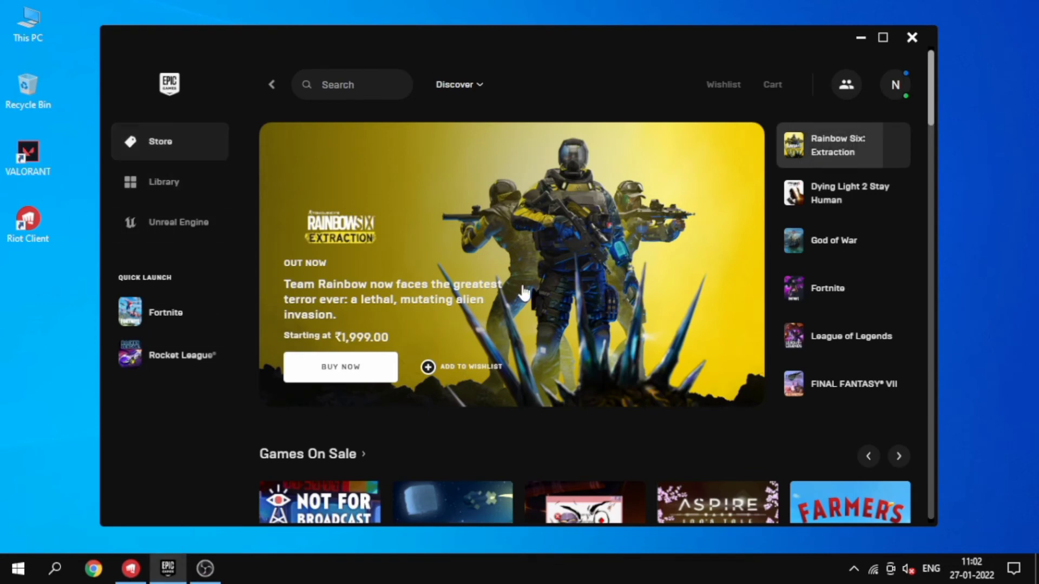
pyautogui.click(370, 83)
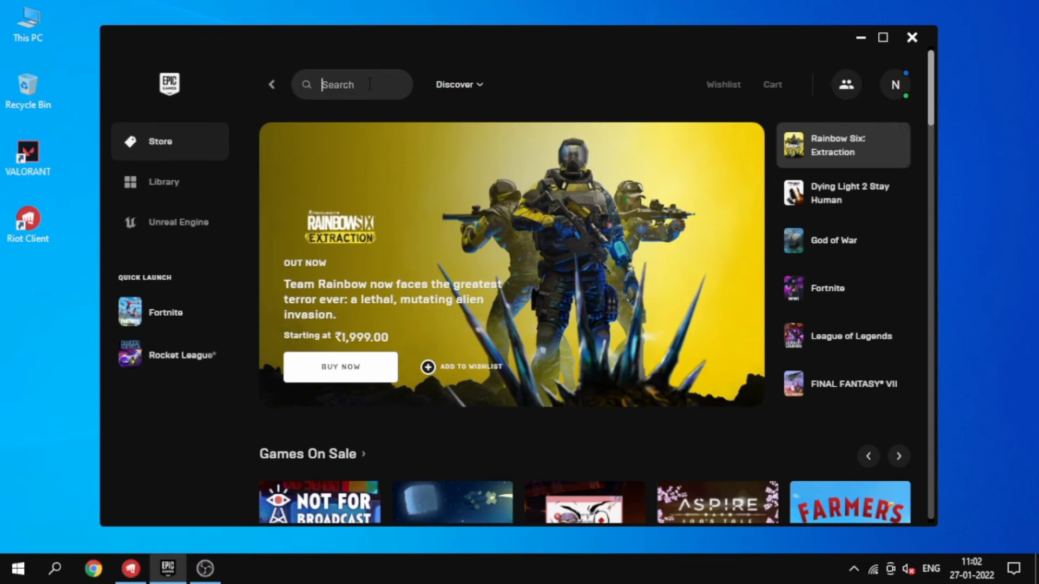
pyautogui.write('val')
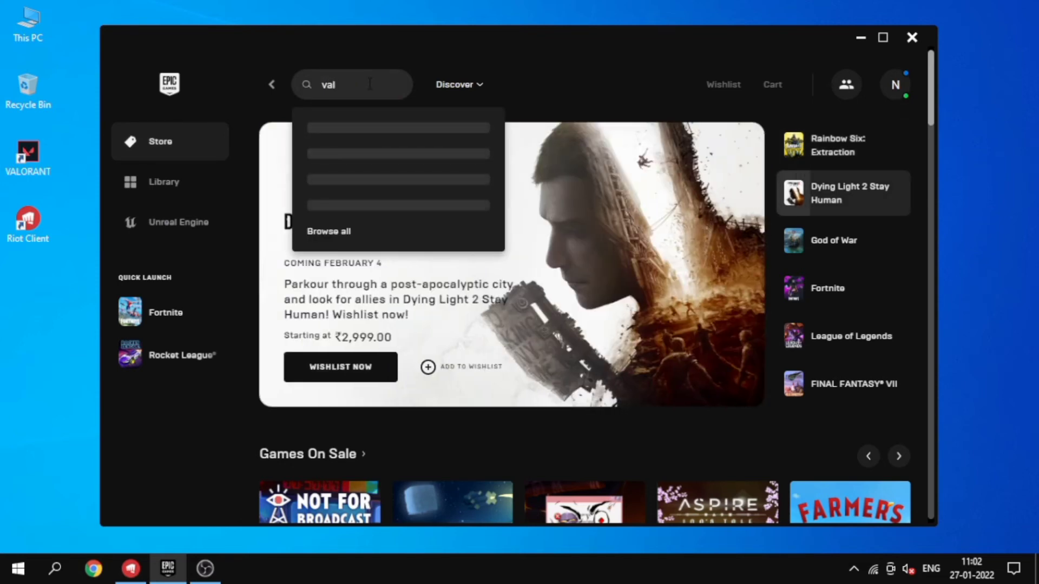
pyautogui.write('o')
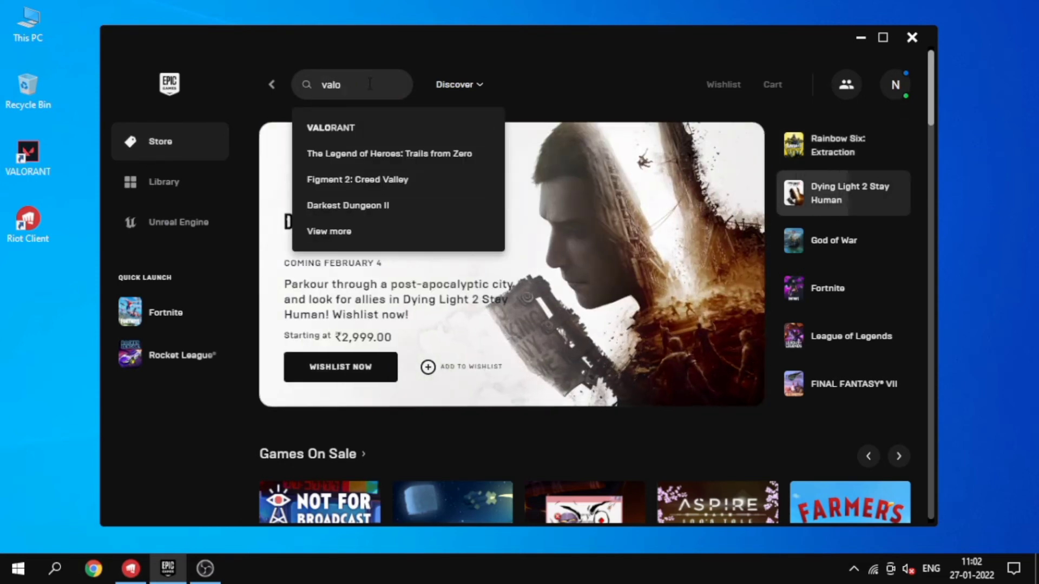
pyautogui.click(330, 128)
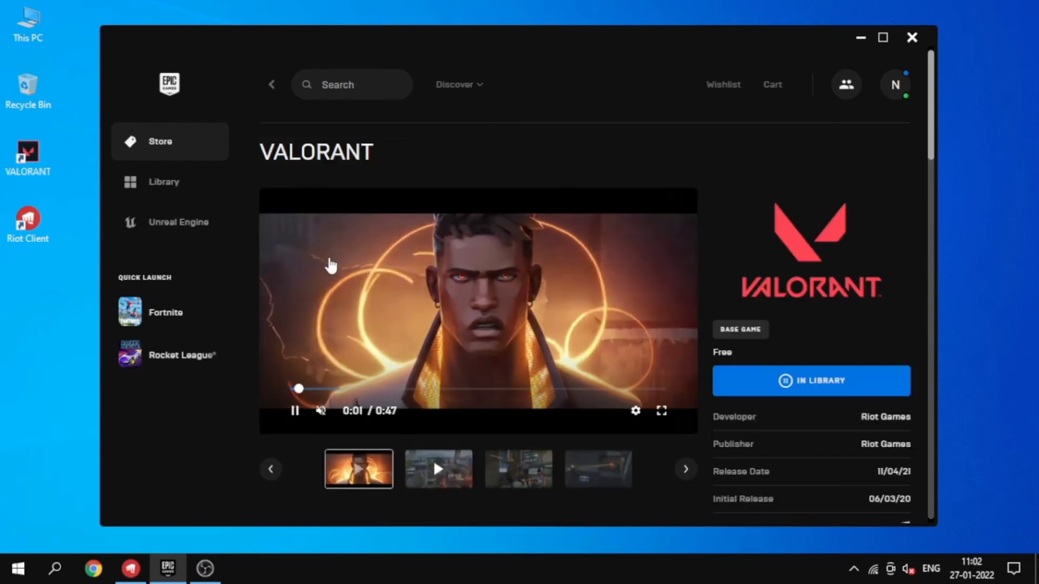
pyautogui.scroll(-5, 372, 254)
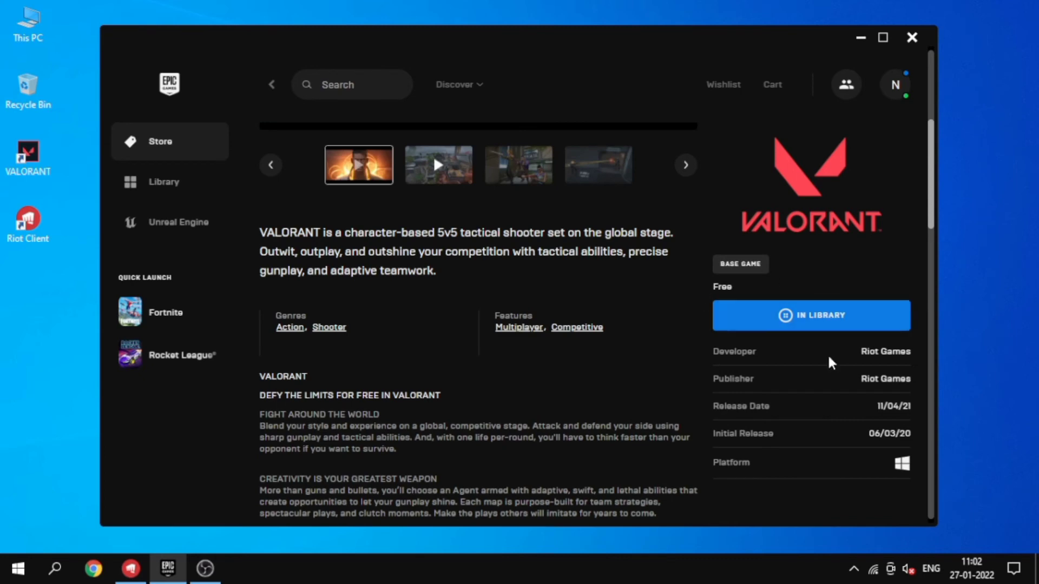
pyautogui.scroll(5, 828, 283)
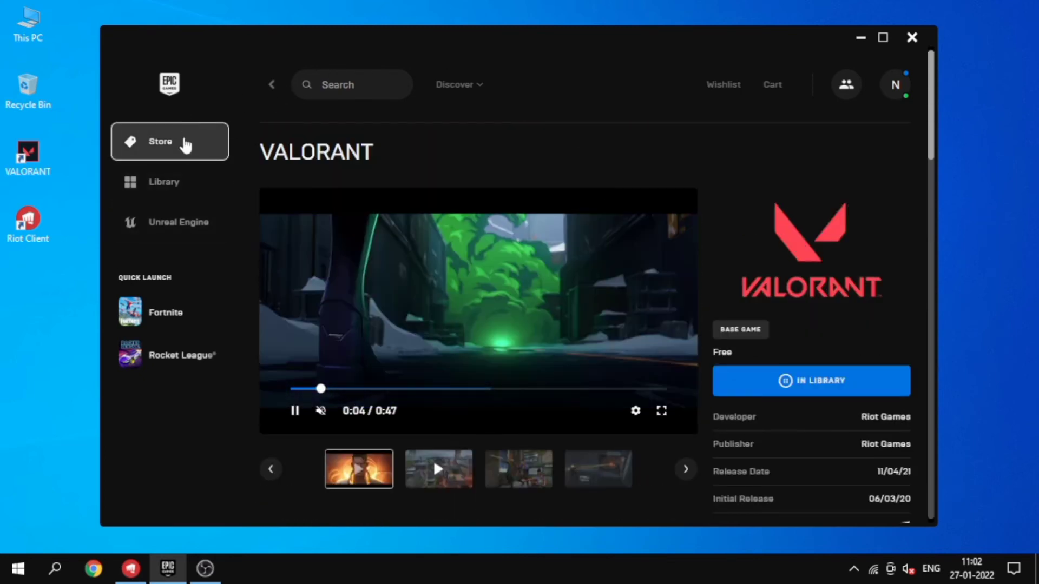
# Step: Open the game library and switch its filter to Installed and back to All
pyautogui.click(184, 152)
pyautogui.click(184, 190)
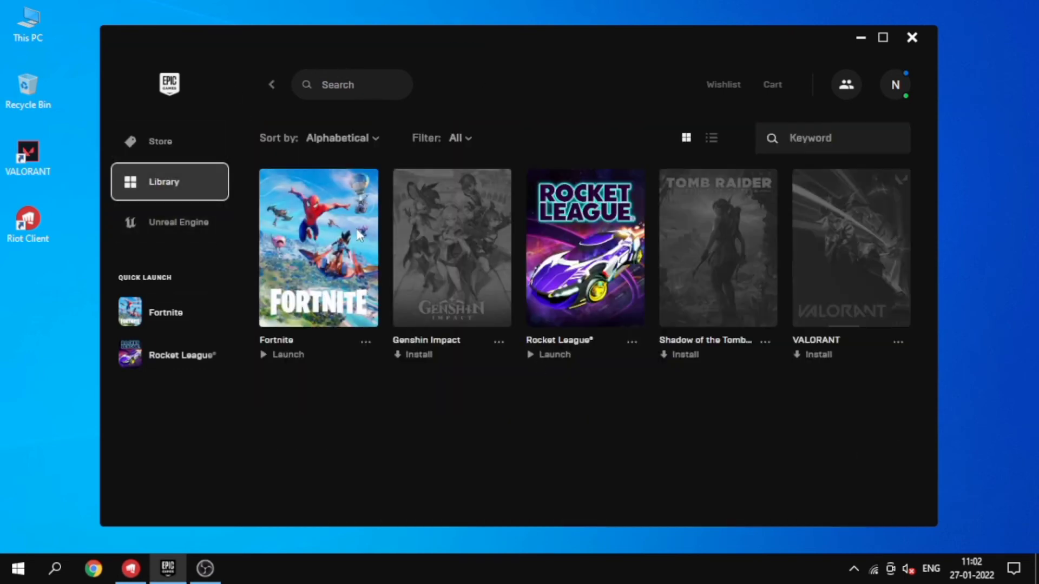
pyautogui.click(459, 140)
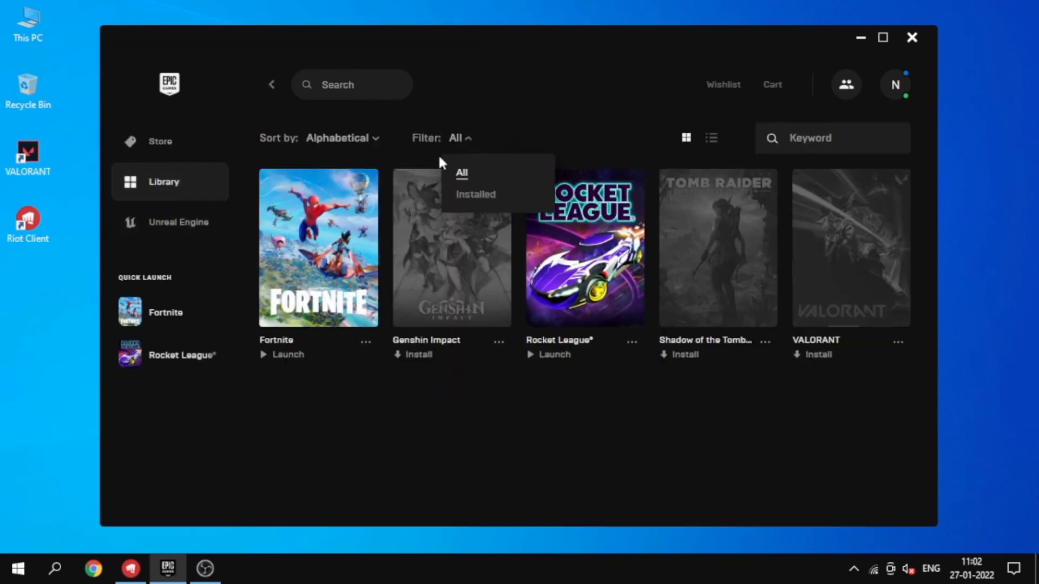
pyautogui.click(476, 194)
pyautogui.click(466, 135)
pyautogui.click(463, 173)
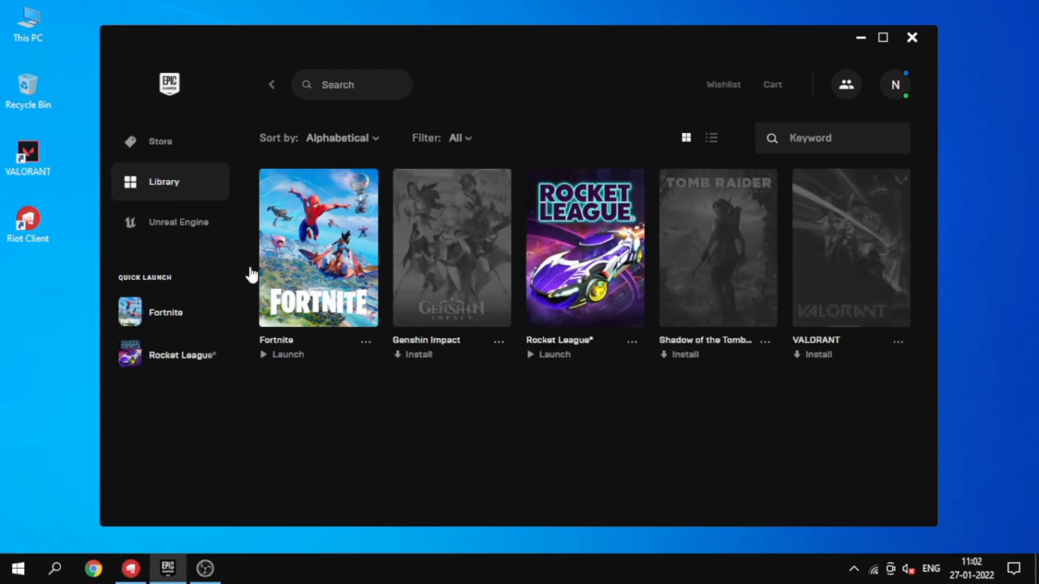
# Step: Open the install location options for VALORANT from the library and cancel the installation
pyautogui.click(810, 355)
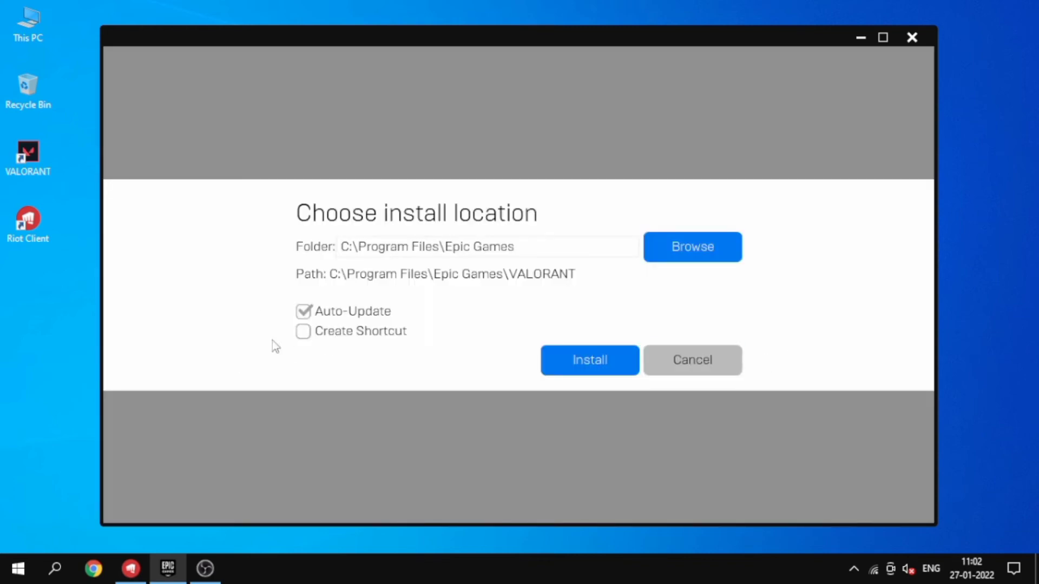
pyautogui.click(701, 358)
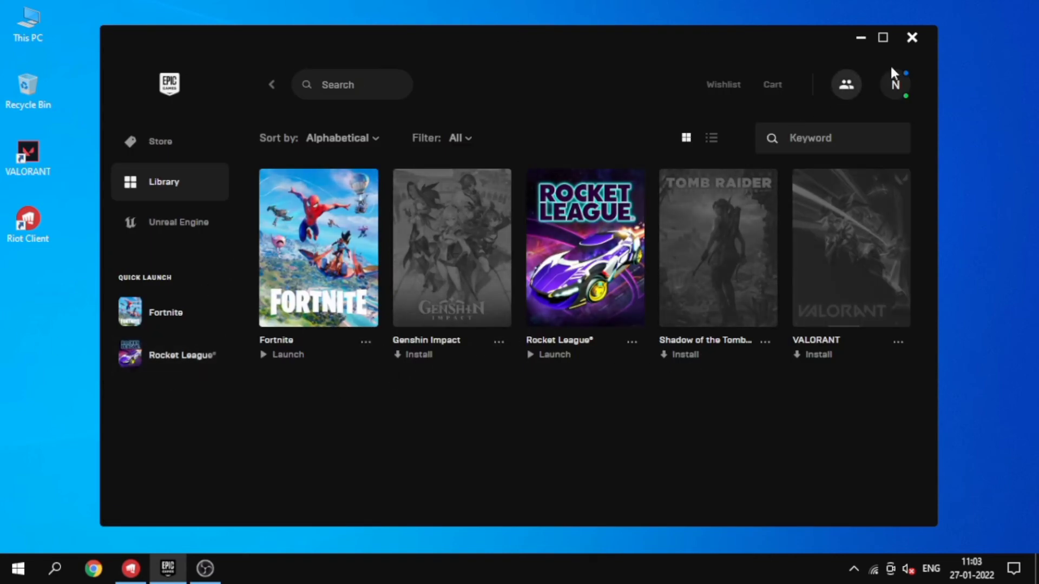
# Step: Filter the game library to Installed and minimize the Epic Games Launcher
pyautogui.click(460, 139)
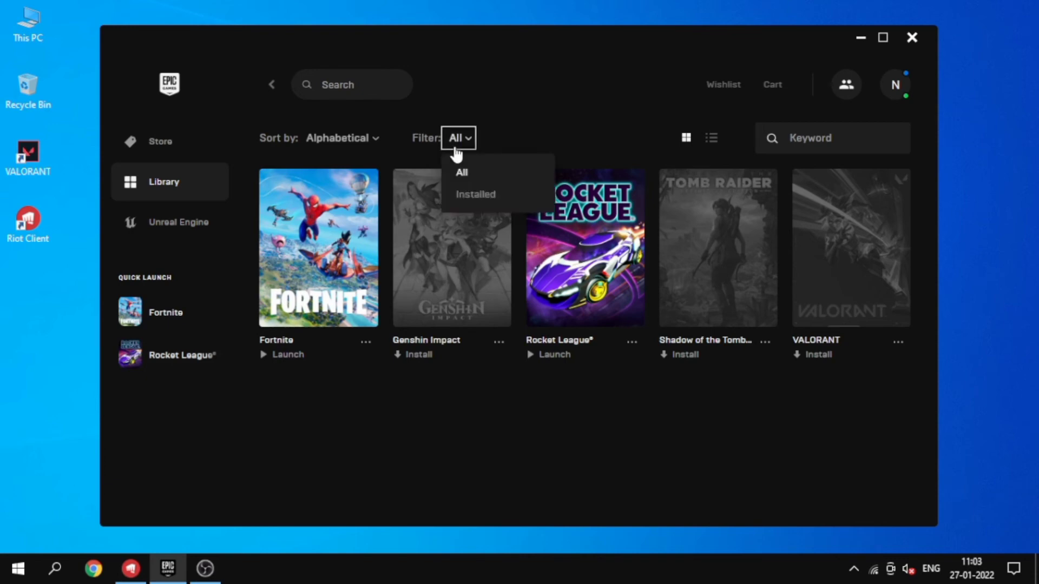
pyautogui.click(476, 194)
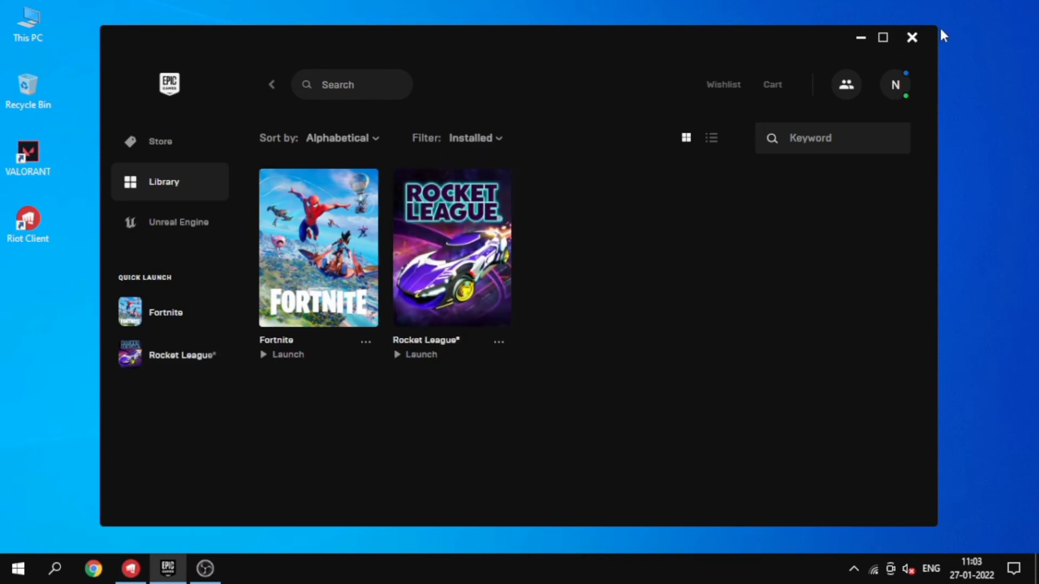
pyautogui.click(882, 37)
pyautogui.click(963, 14)
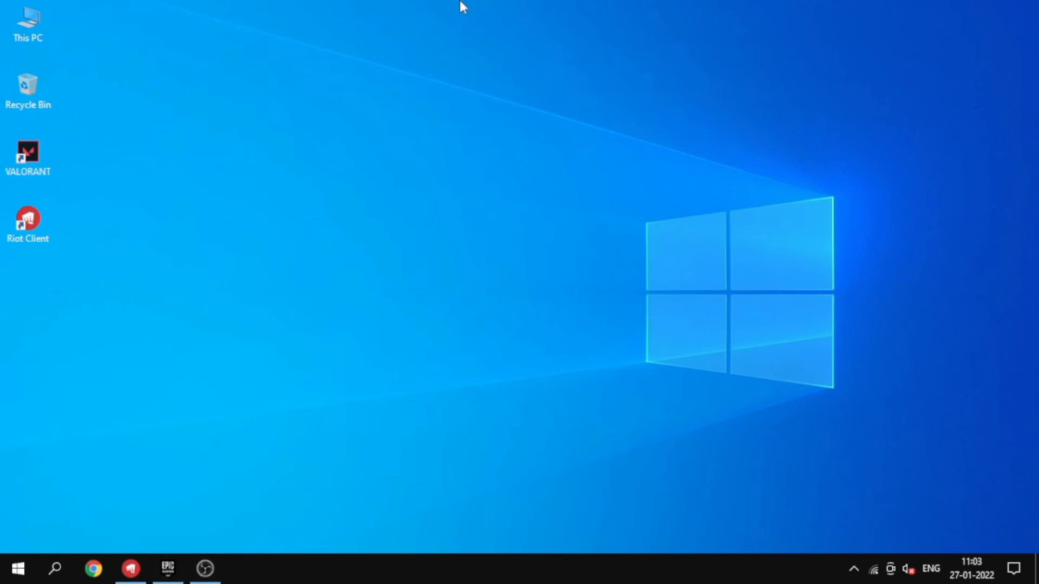
pyautogui.rightClick(308, 47)
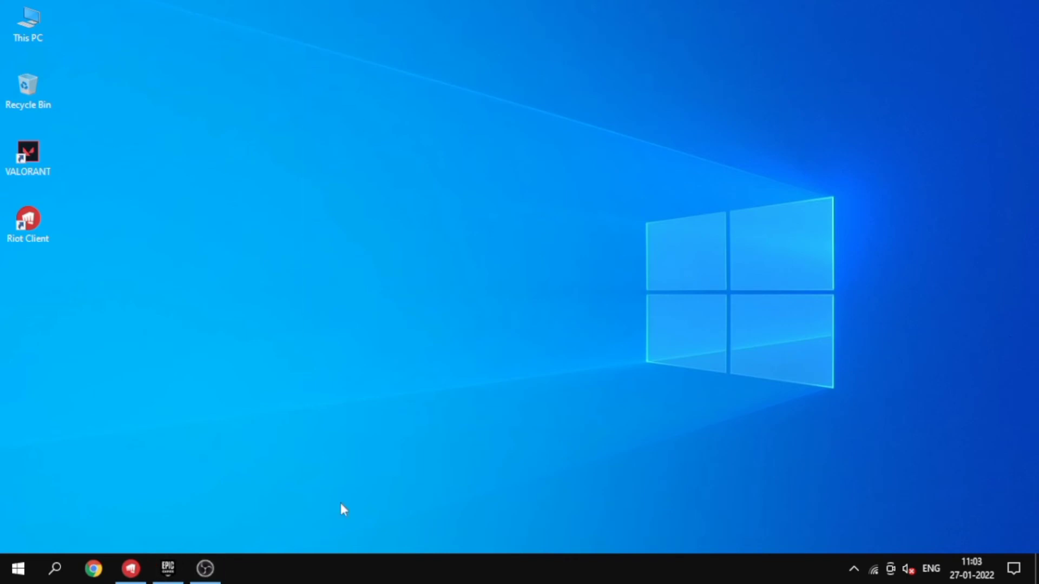
pyautogui.click(274, 233)
pyautogui.click(205, 568)
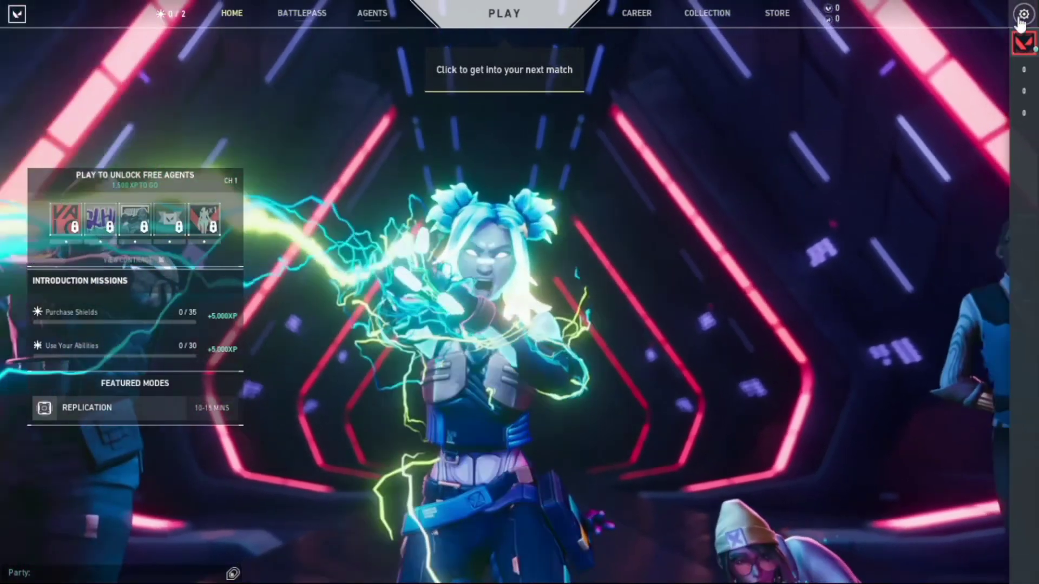
# Step: Open VALORANT's settings and set VSync to On in the video graphics quality options
pyautogui.click(1024, 14)
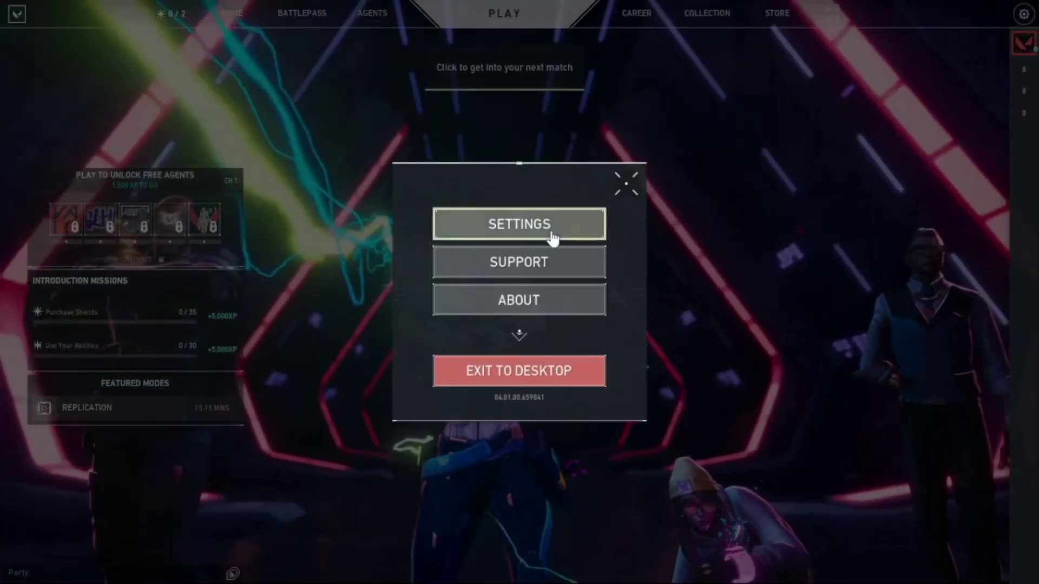
pyautogui.click(552, 237)
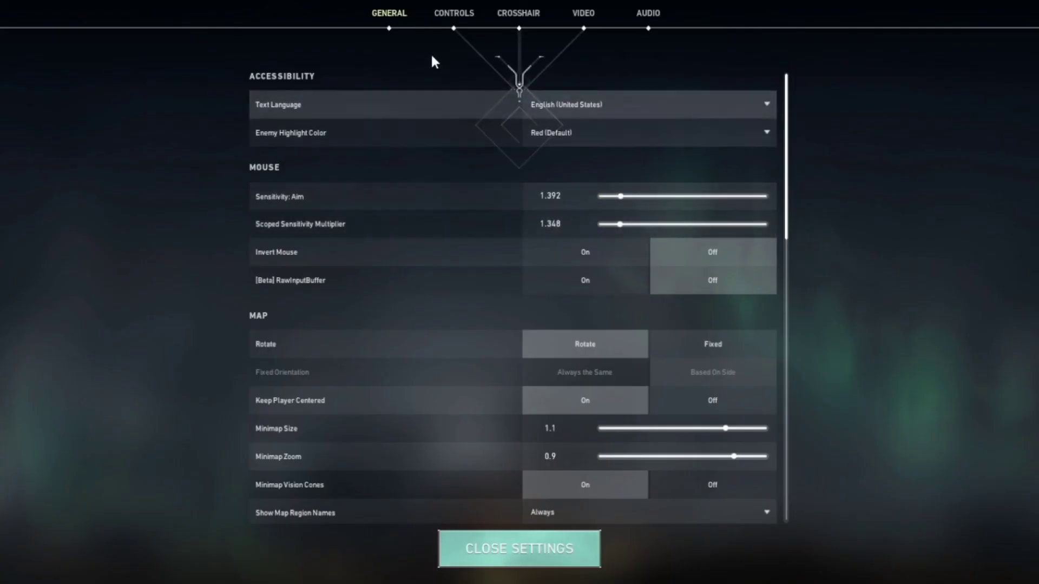
pyautogui.click(455, 16)
pyautogui.click(594, 15)
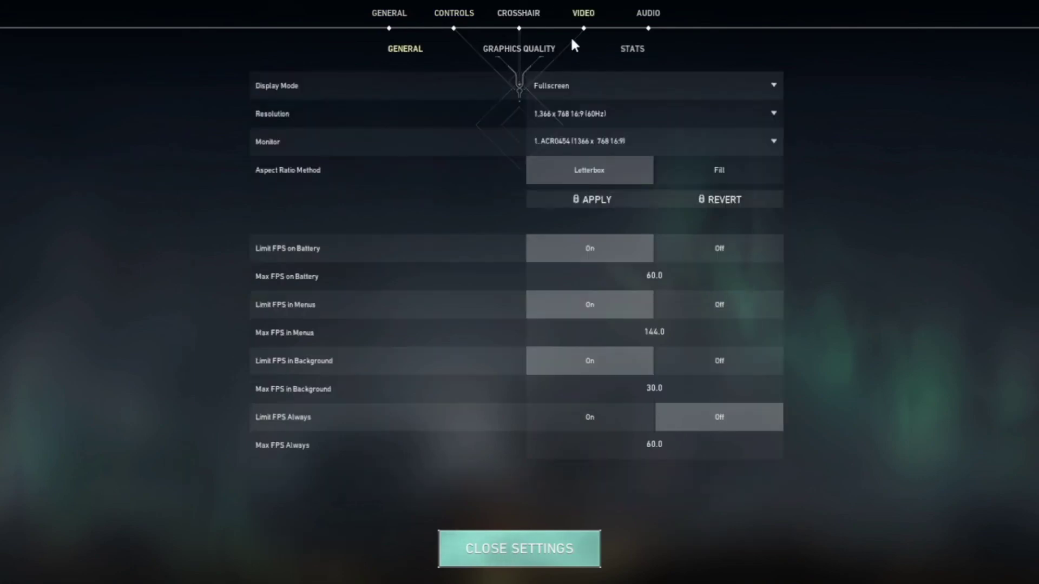
pyautogui.click(528, 50)
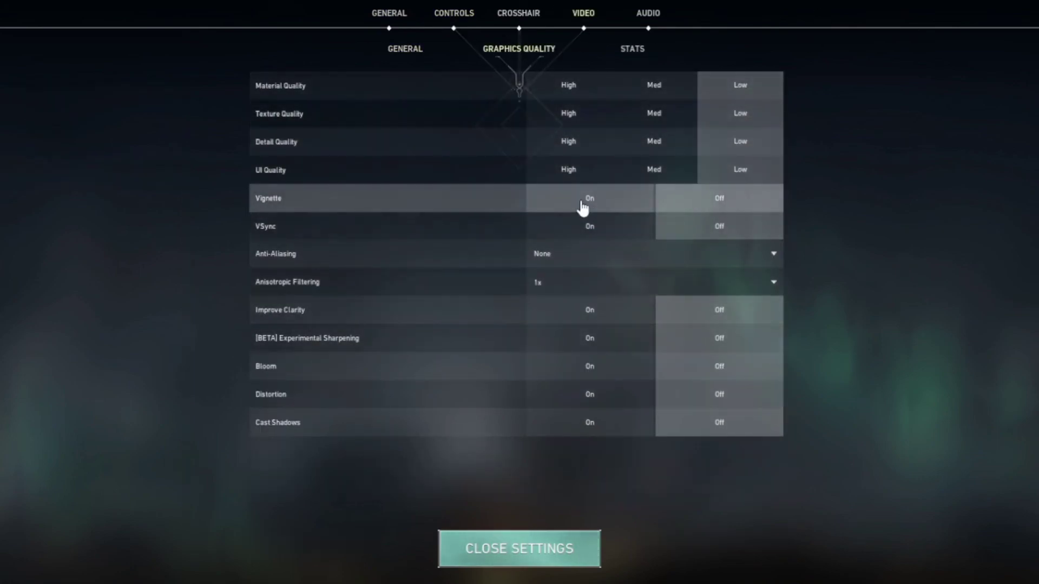
pyautogui.click(596, 226)
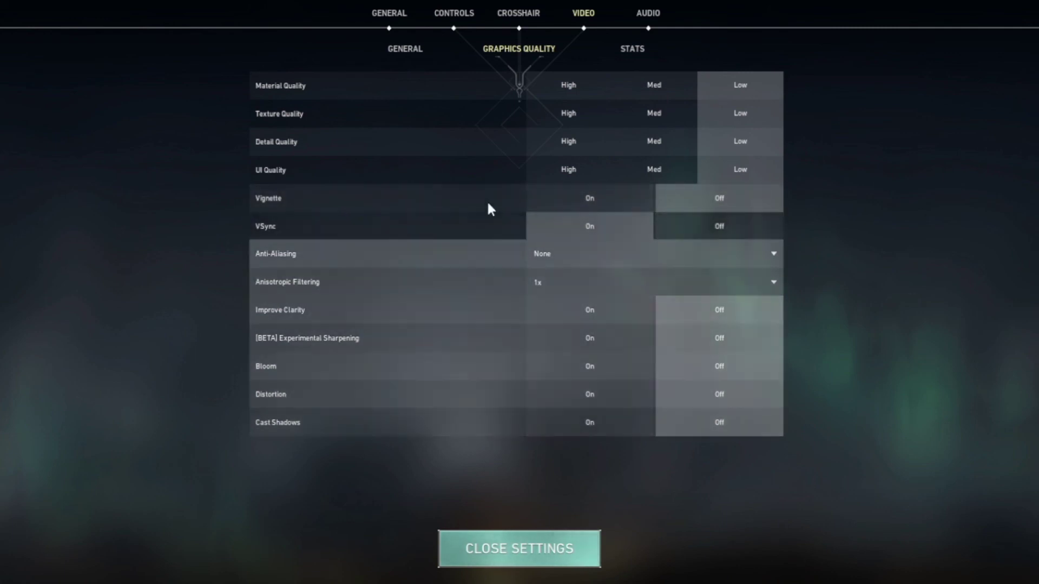
# Step: View the Crosshair and General settings and close the game settings
pyautogui.click(522, 15)
pyautogui.click(389, 20)
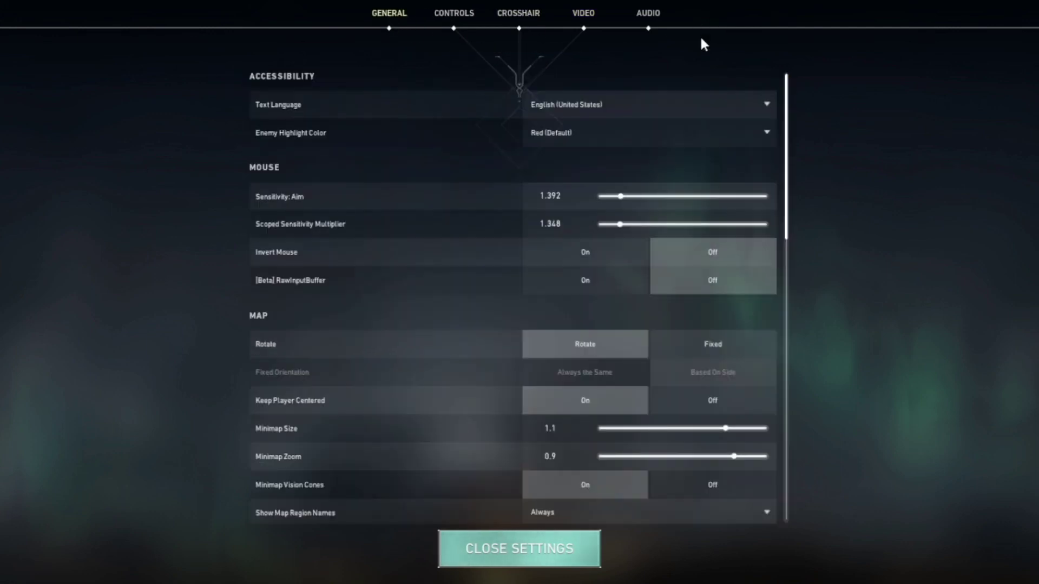
pyautogui.click(575, 547)
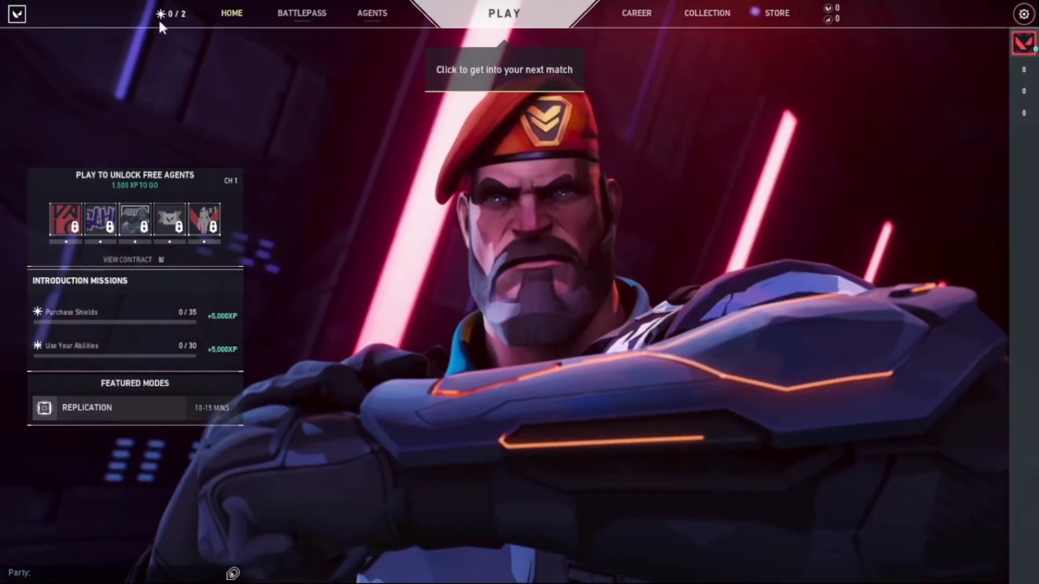
# Step: Open the Career match history, view its list of game modes and look over the Competitive Ranks overview
pyautogui.moveTo(282, 18)
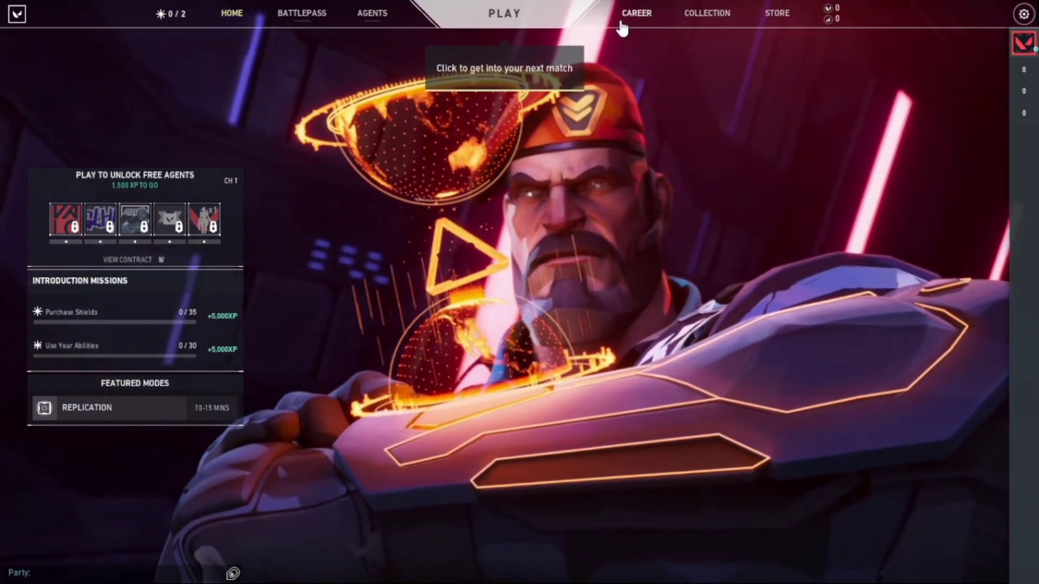
pyautogui.click(622, 24)
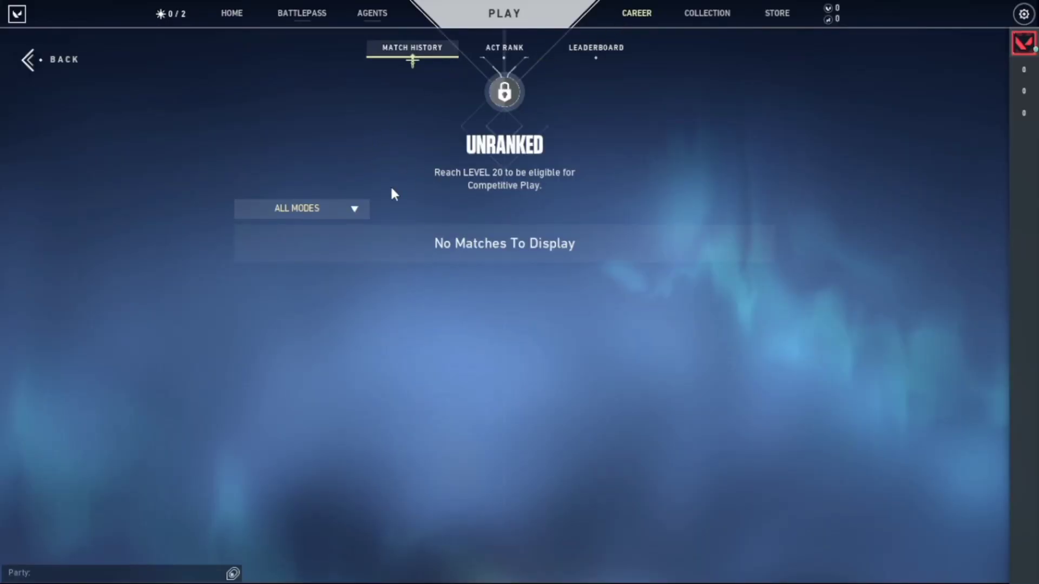
pyautogui.click(346, 212)
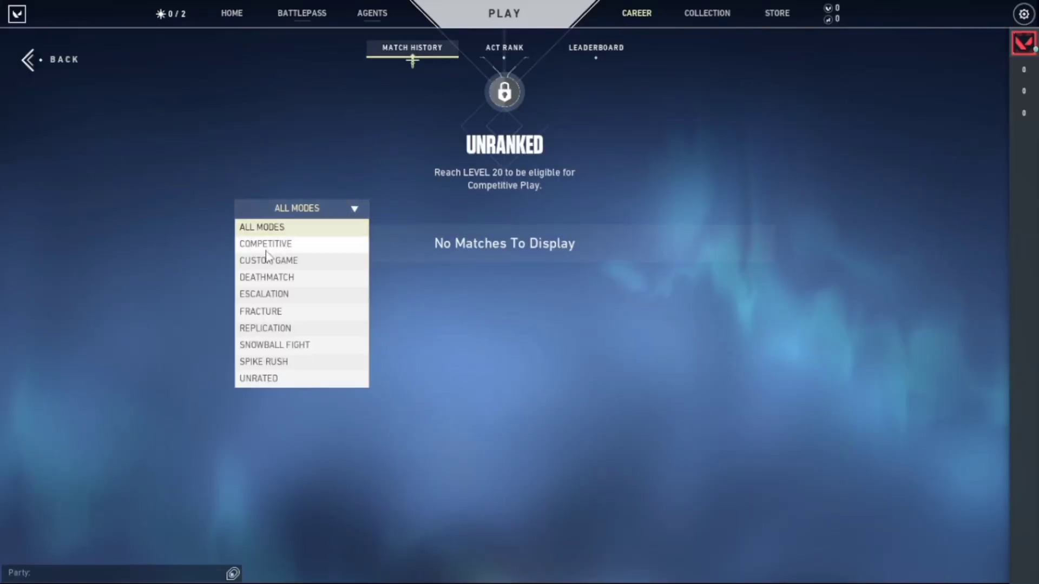
pyautogui.click(498, 108)
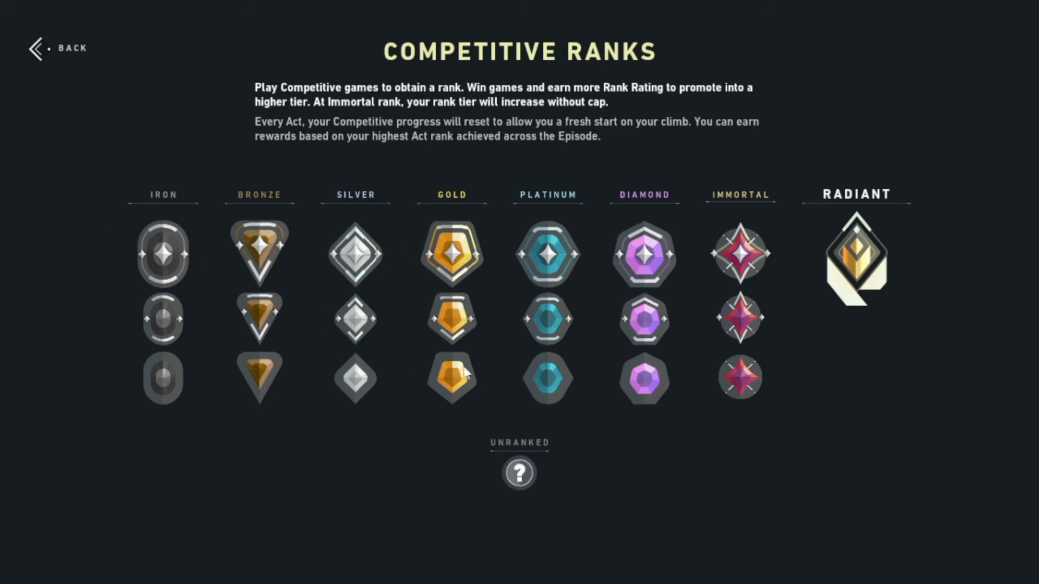
pyautogui.click(49, 54)
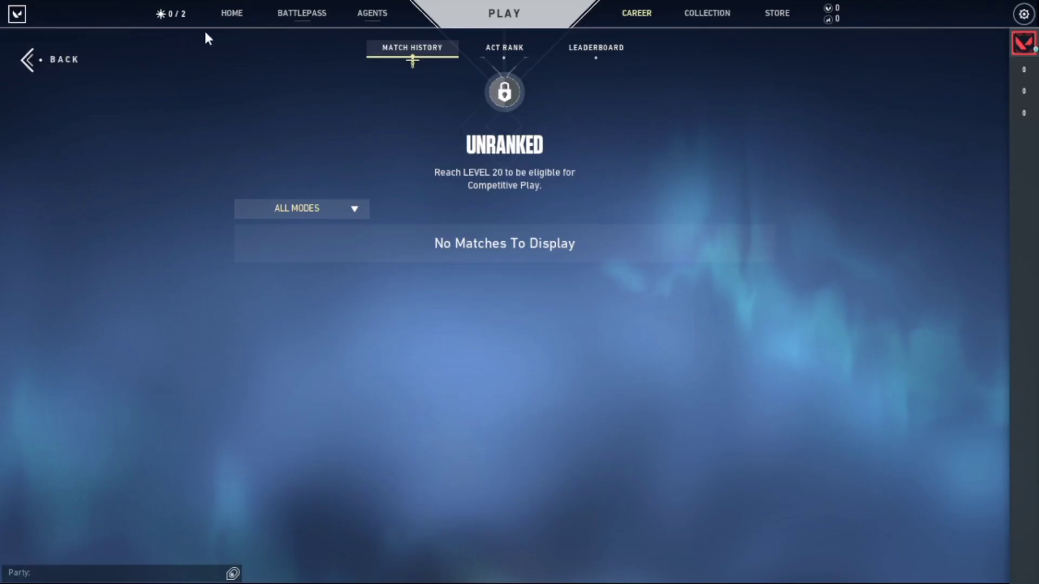